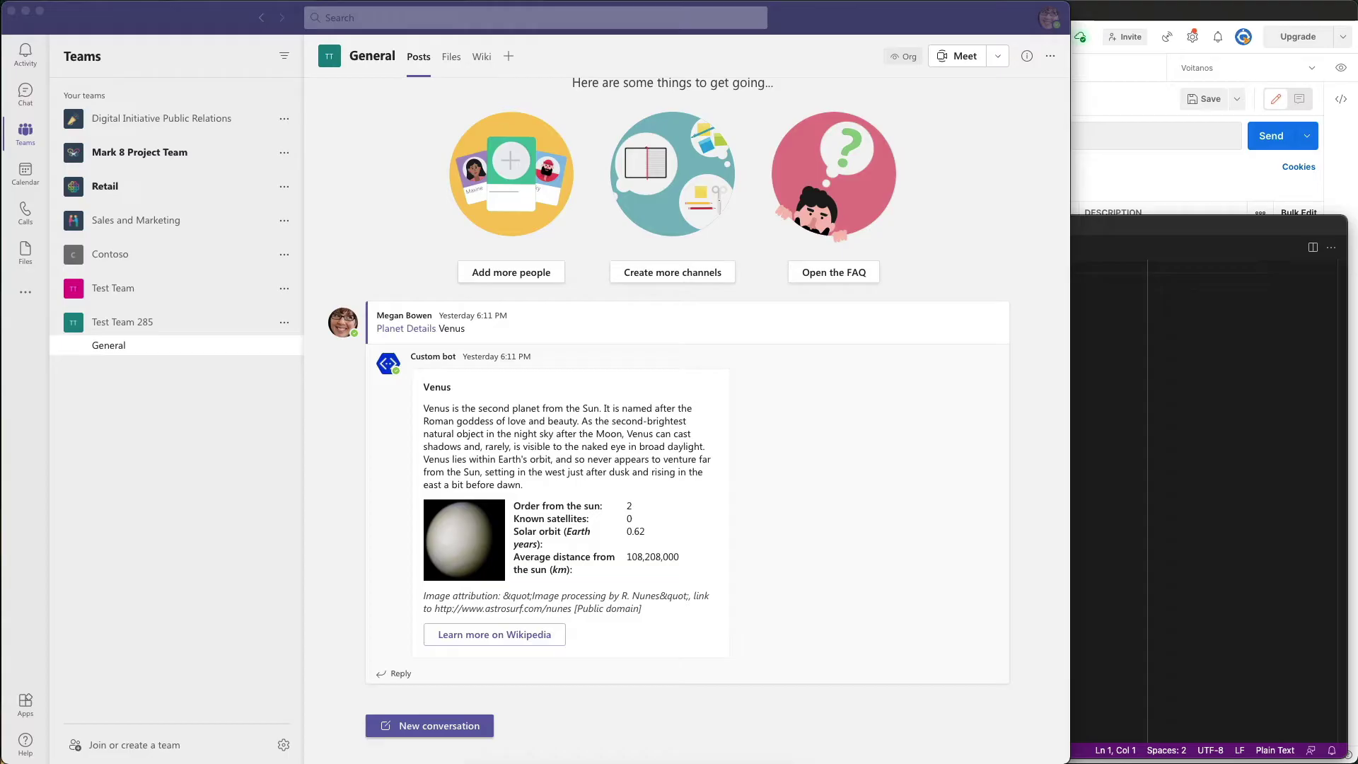
- Create a channel called 'Incoming Webhook' under Test Team 285, fixing a typo in the name
{"action": "left_click", "coordinate": [146, 502]}
{"action": "left_click", "coordinate": [284, 322]}
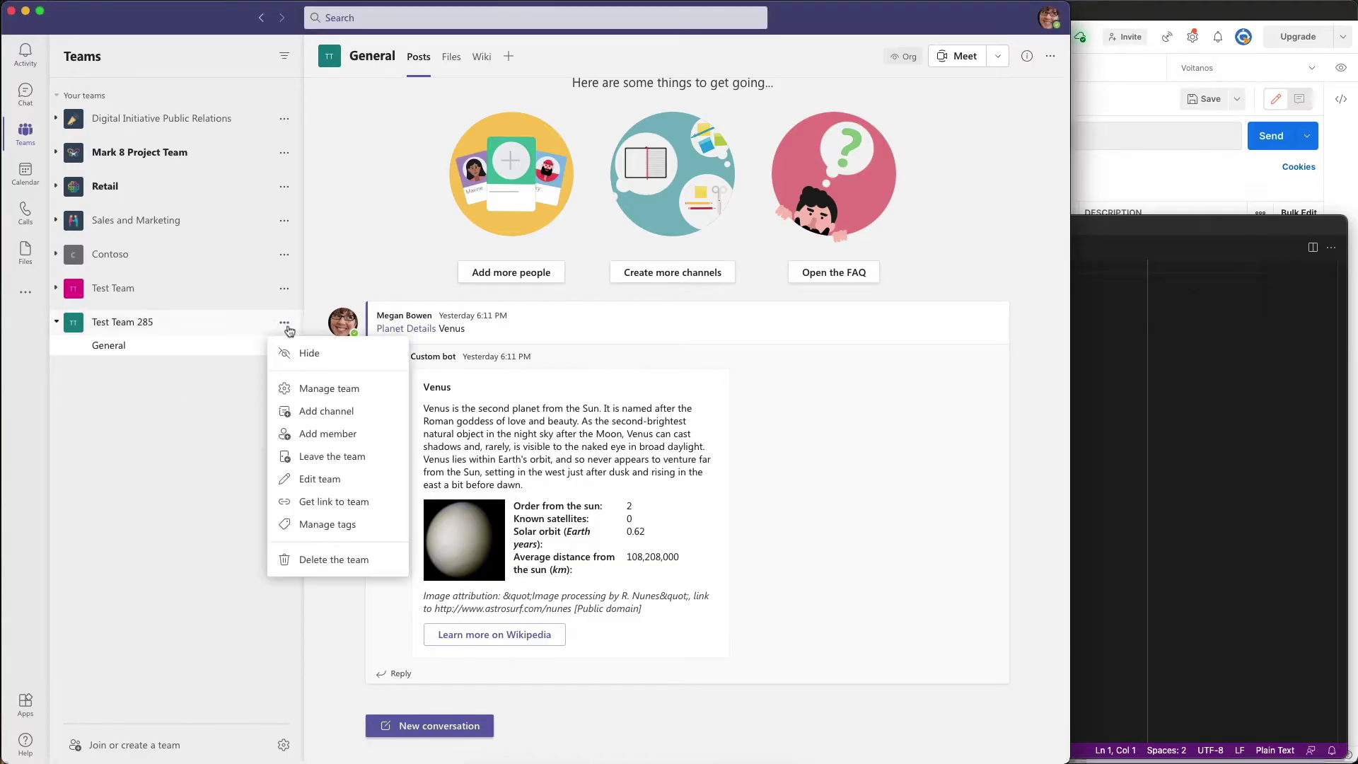
{"action": "left_click", "coordinate": [310, 409]}
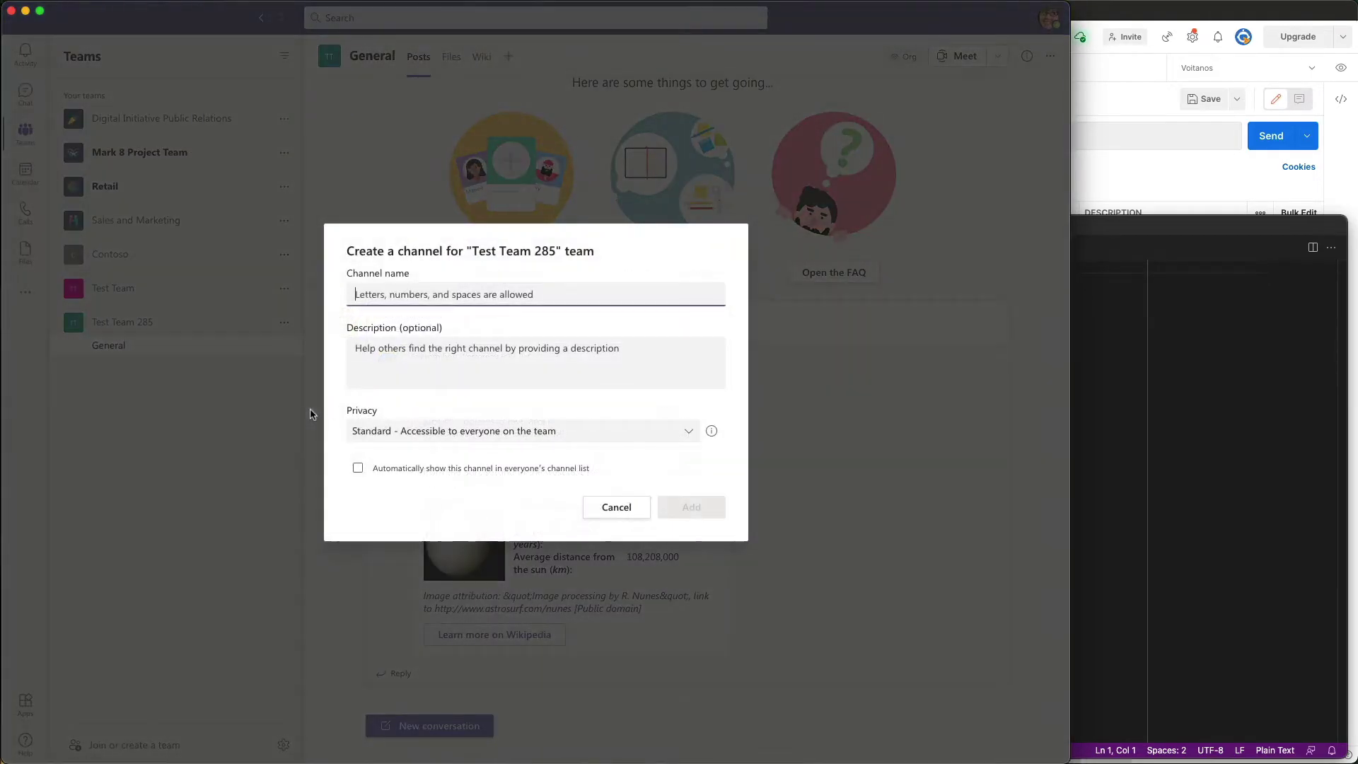
{"action": "type", "text": "Inco Ing"}
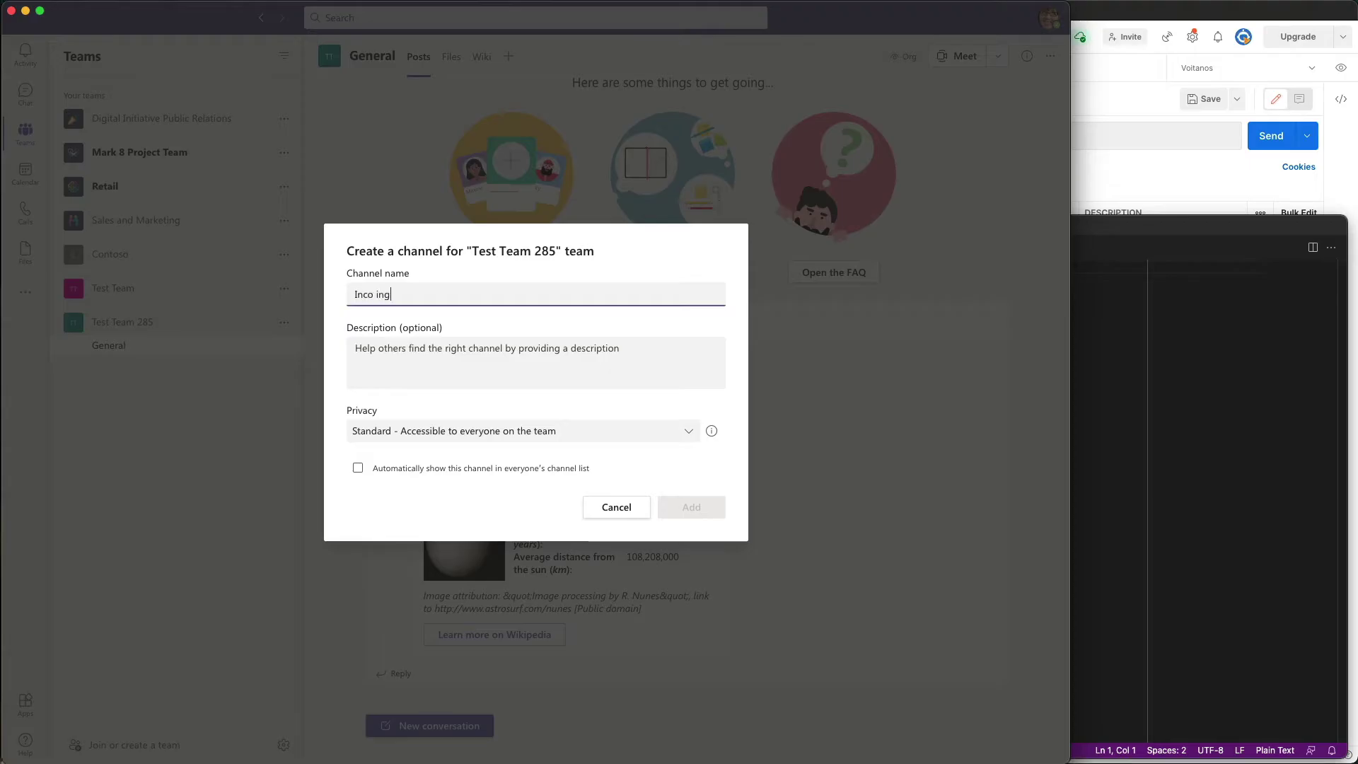
{"action": "key", "text": "BackSpace"}
{"action": "key", "text": "BackSpace"}
{"action": "key", "text": "BackSpace"}
{"action": "type", "text": "ming "}
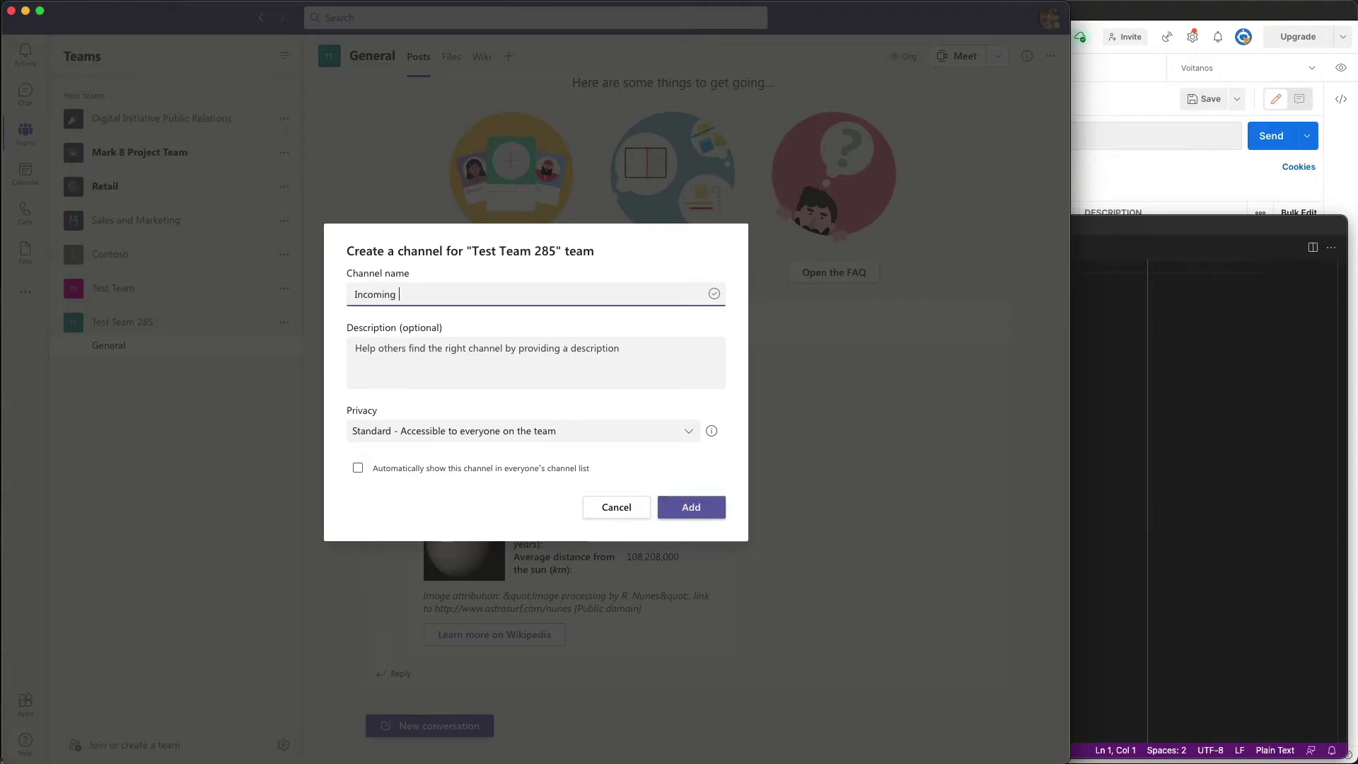
{"action": "type", "text": "Webhook"}
{"action": "left_click", "coordinate": [691, 507]}
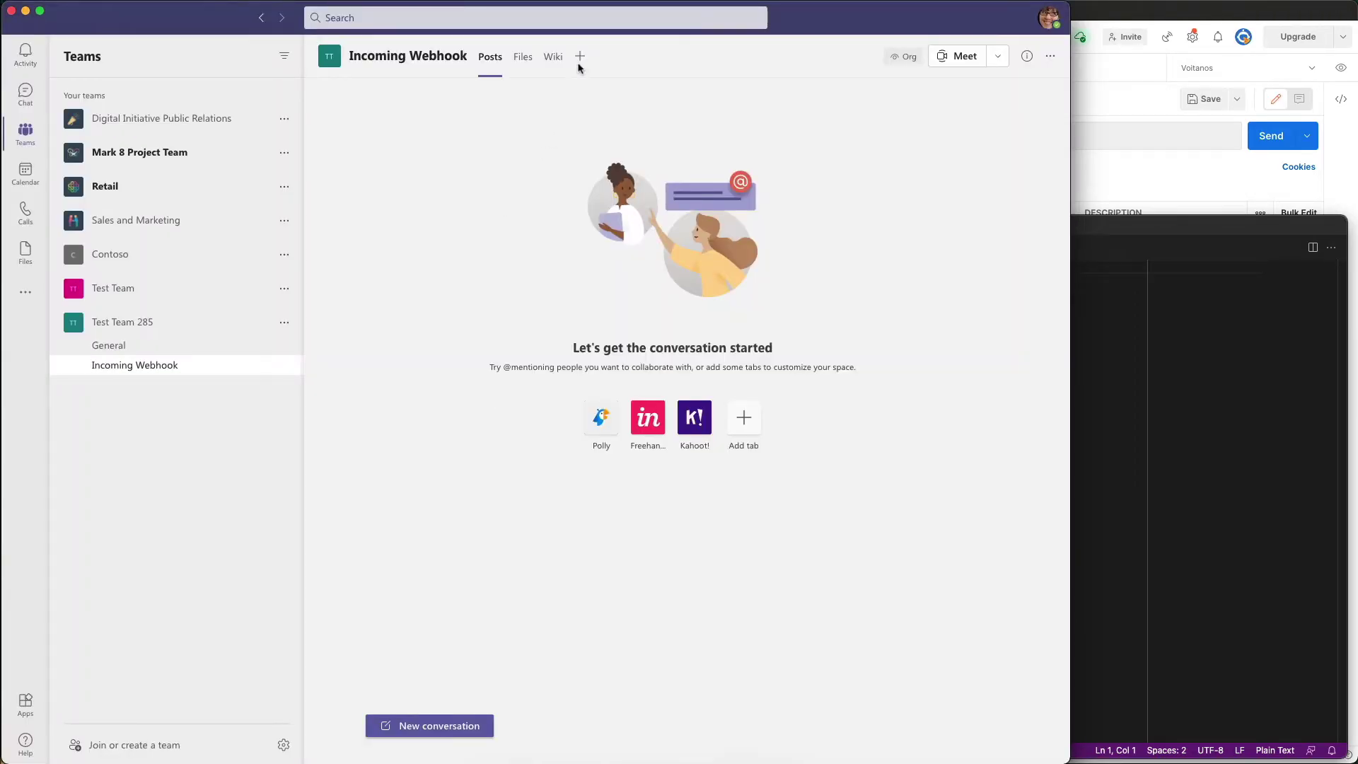
- Search the app store for 'incoming we' and open the Incoming Webhook app's details
{"action": "left_click", "coordinate": [580, 58]}
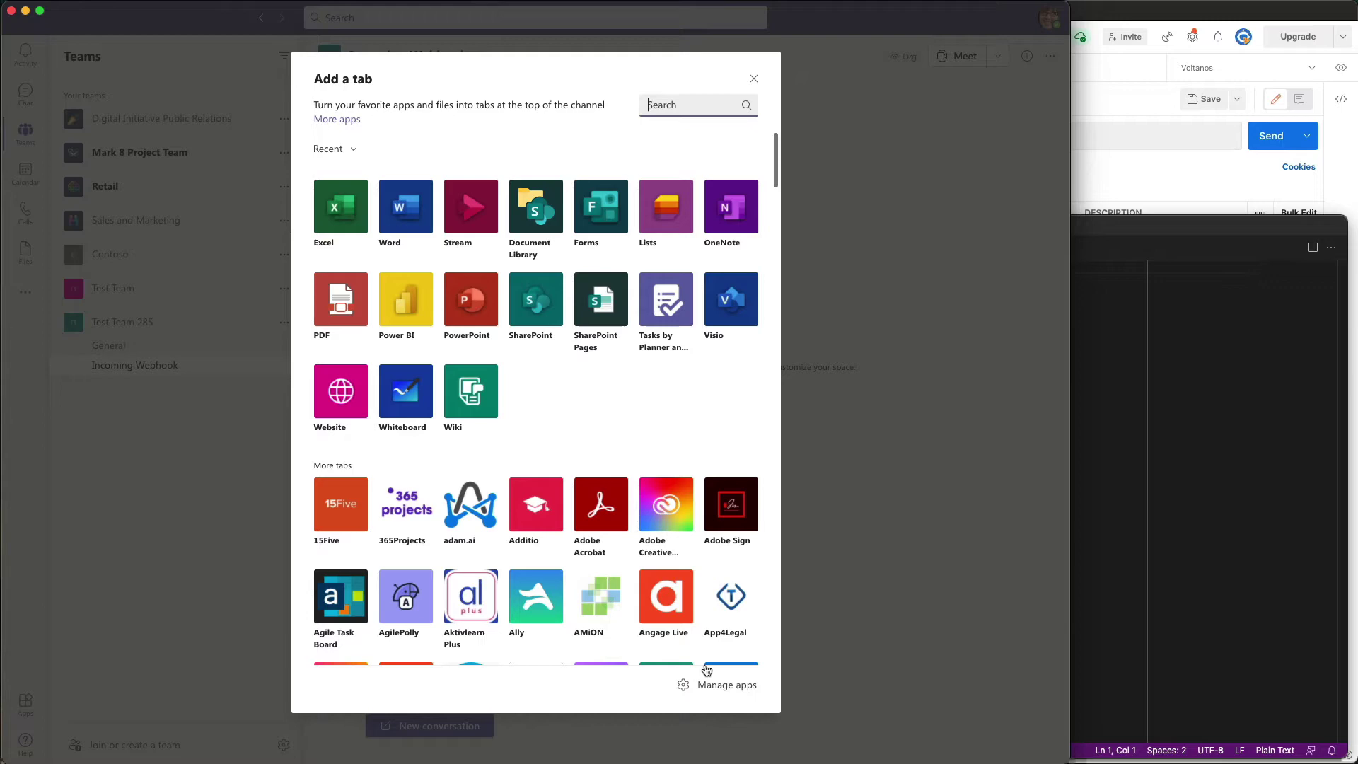
{"action": "left_click", "coordinate": [718, 688]}
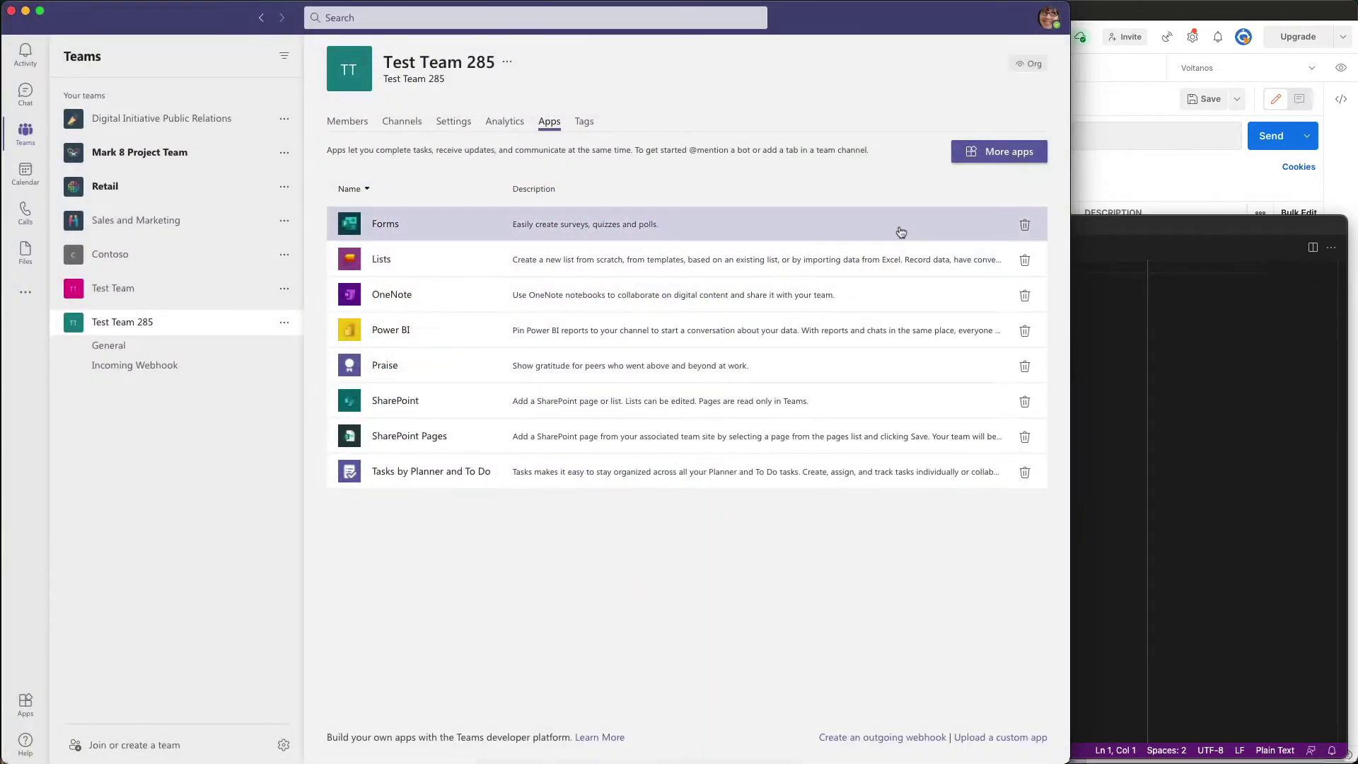
{"action": "left_click", "coordinate": [982, 152]}
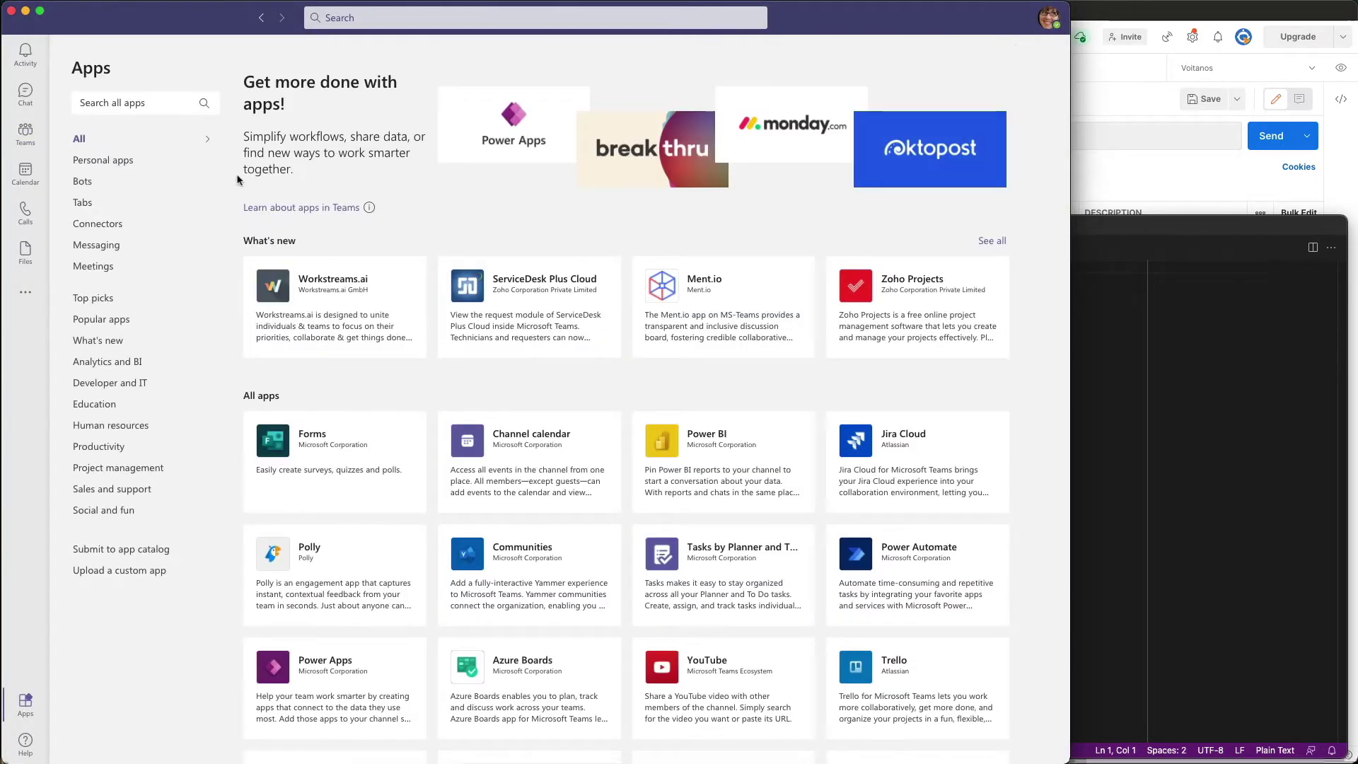
{"action": "left_click", "coordinate": [126, 104]}
{"action": "type", "text": "in"}
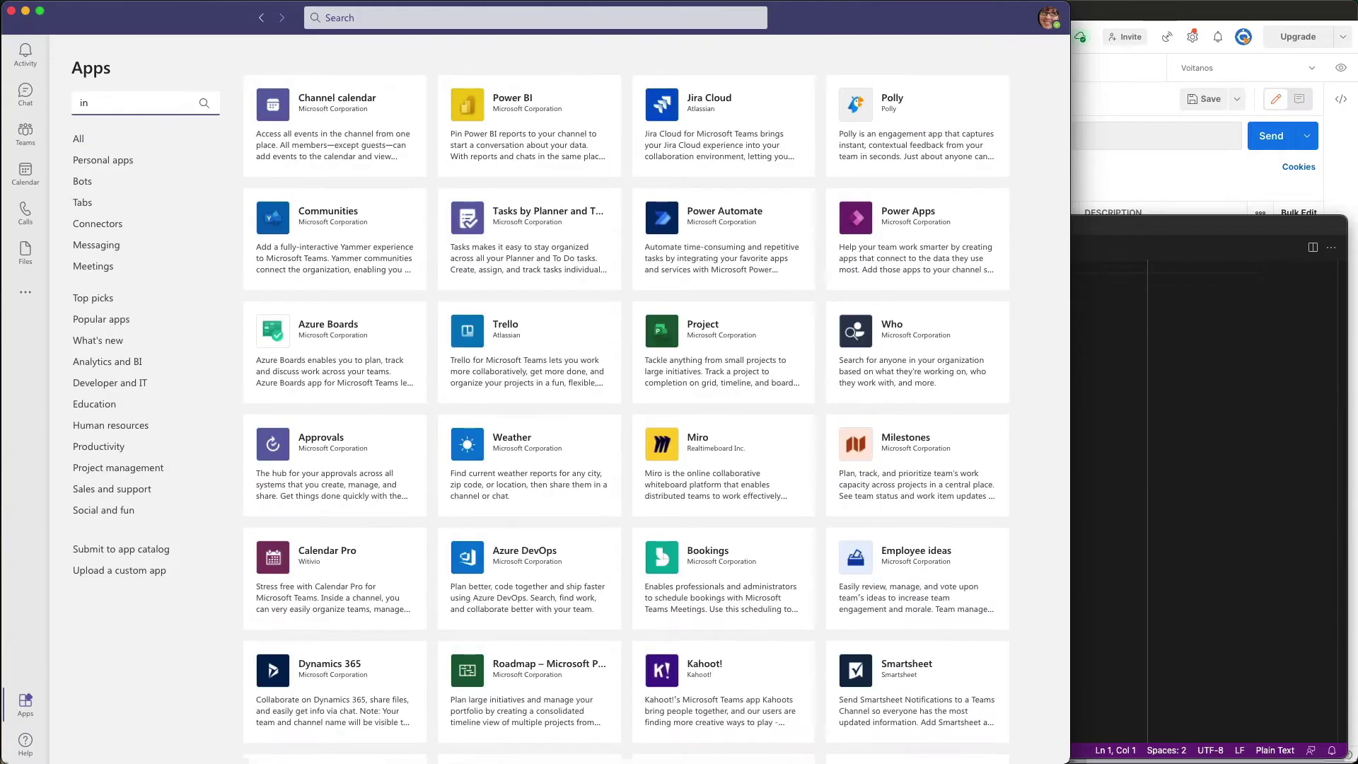
{"action": "type", "text": "coming we"}
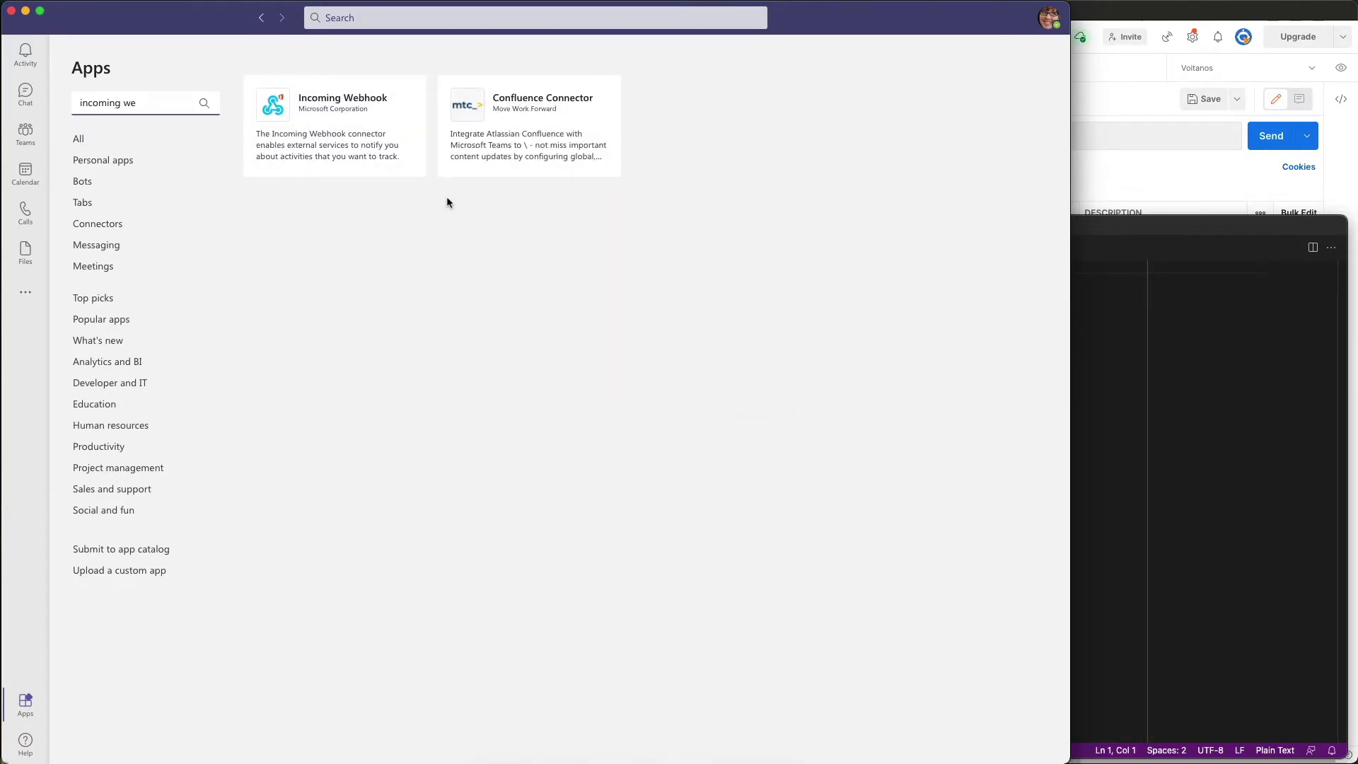
{"action": "left_click", "coordinate": [352, 148]}
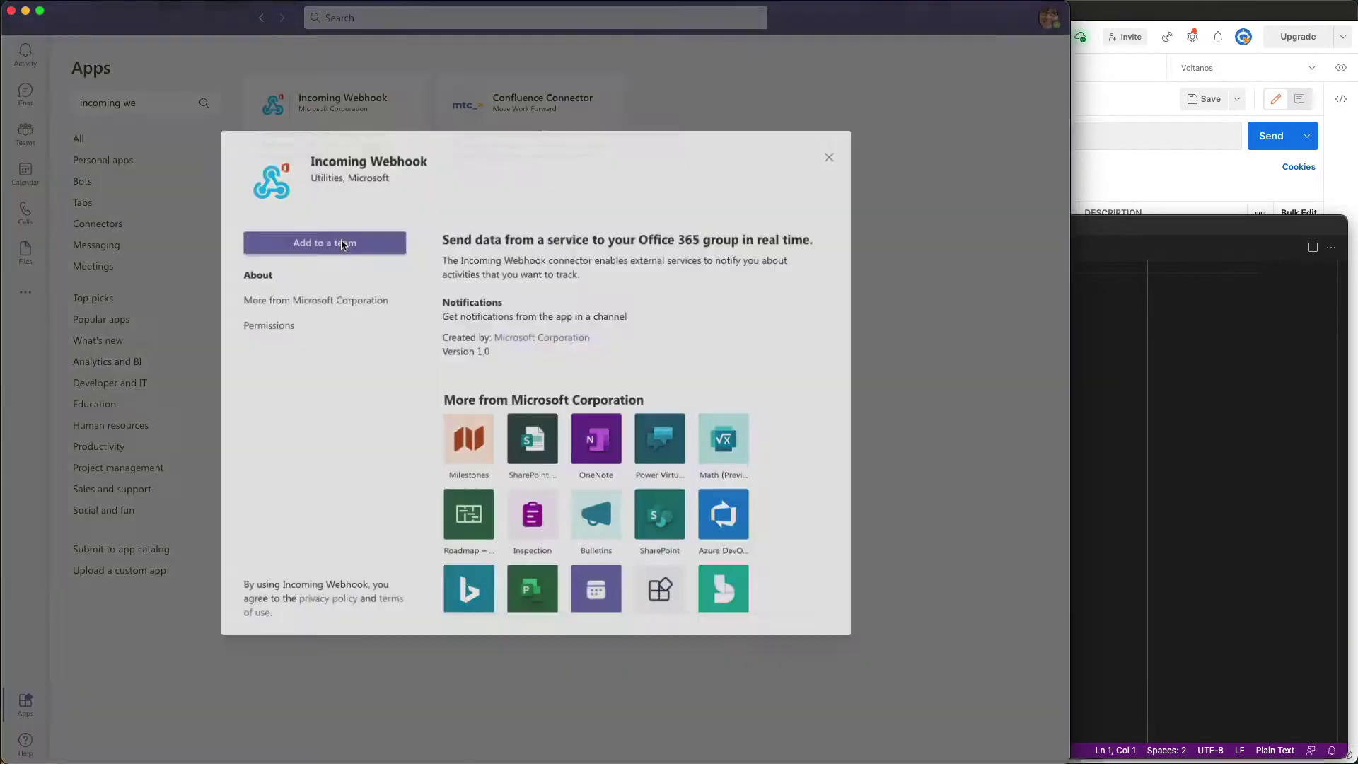
- Set up a 'Dwarf Planet Details' webhook connector on Test Team 285 > General and copy its URL
{"action": "left_click", "coordinate": [341, 243]}
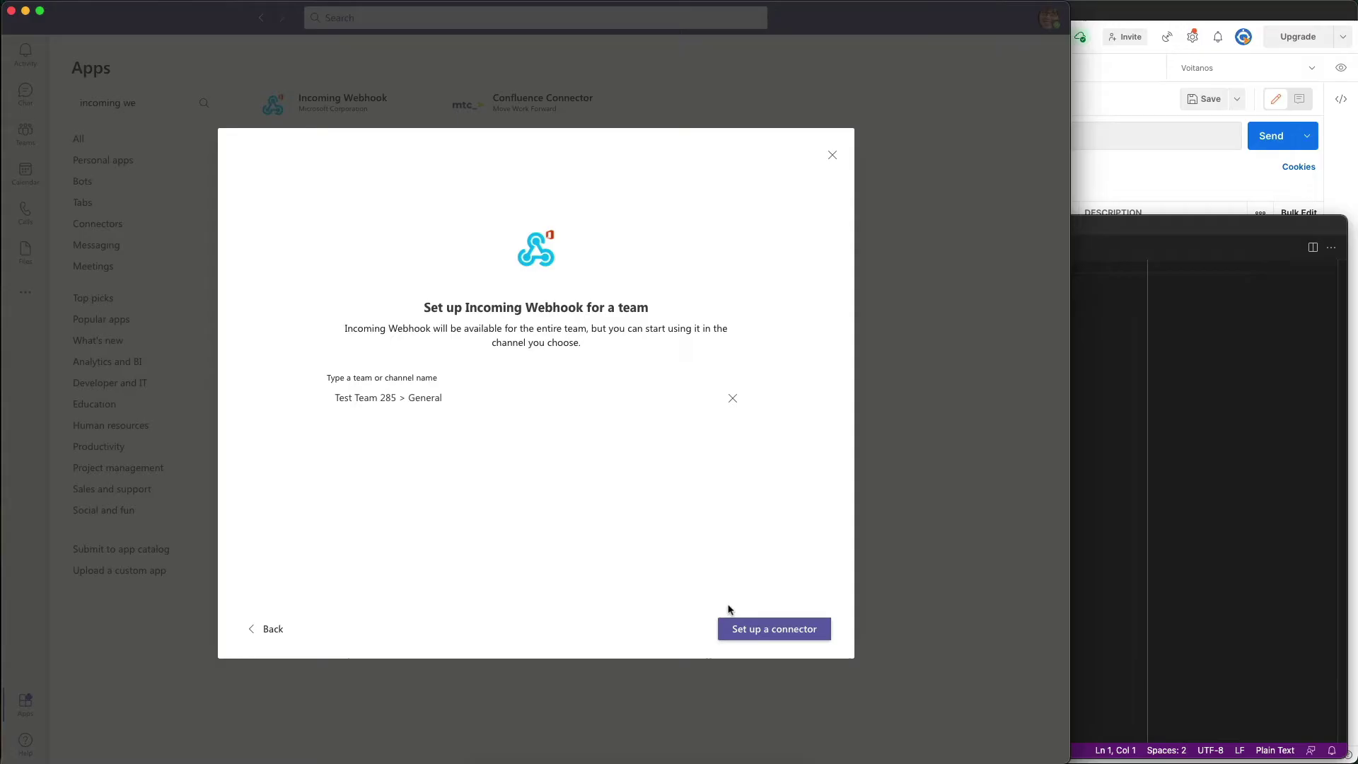
{"action": "left_click", "coordinate": [746, 629]}
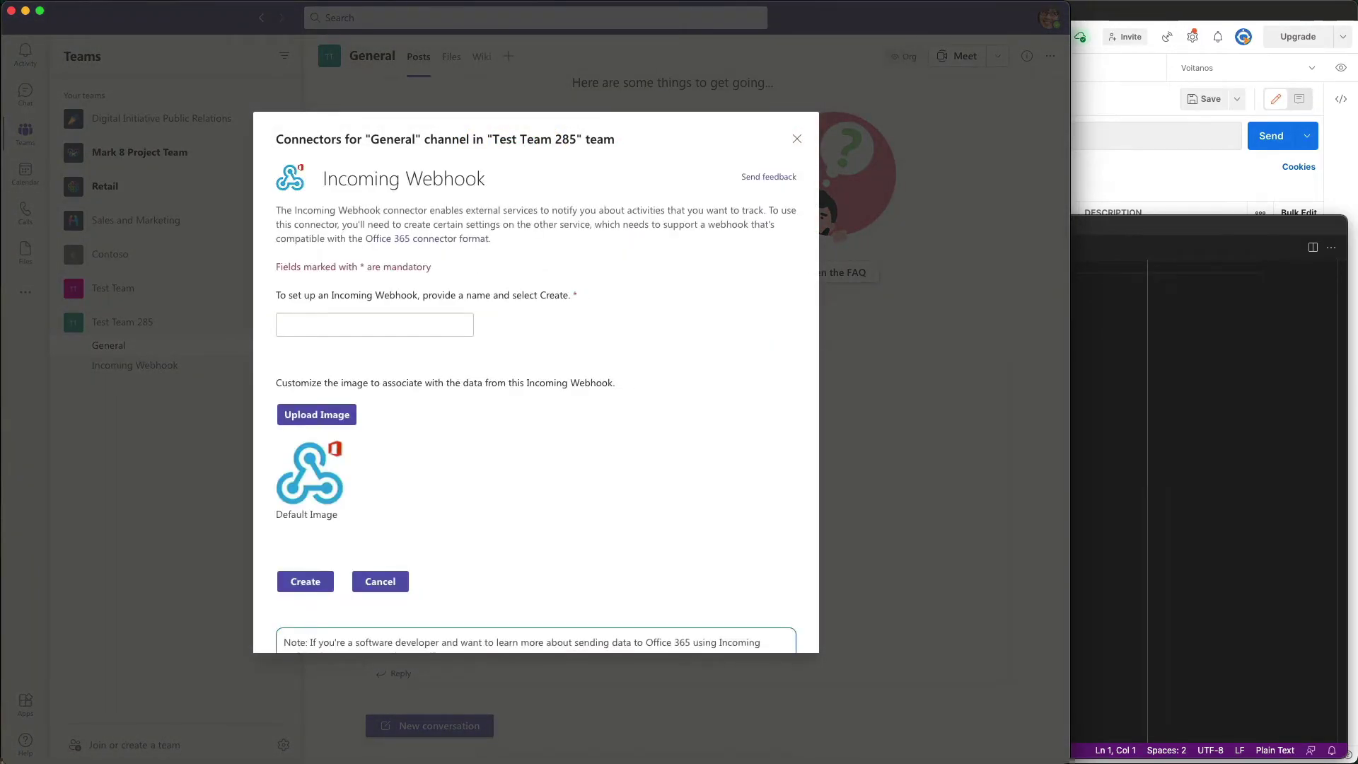
{"action": "left_click", "coordinate": [316, 328]}
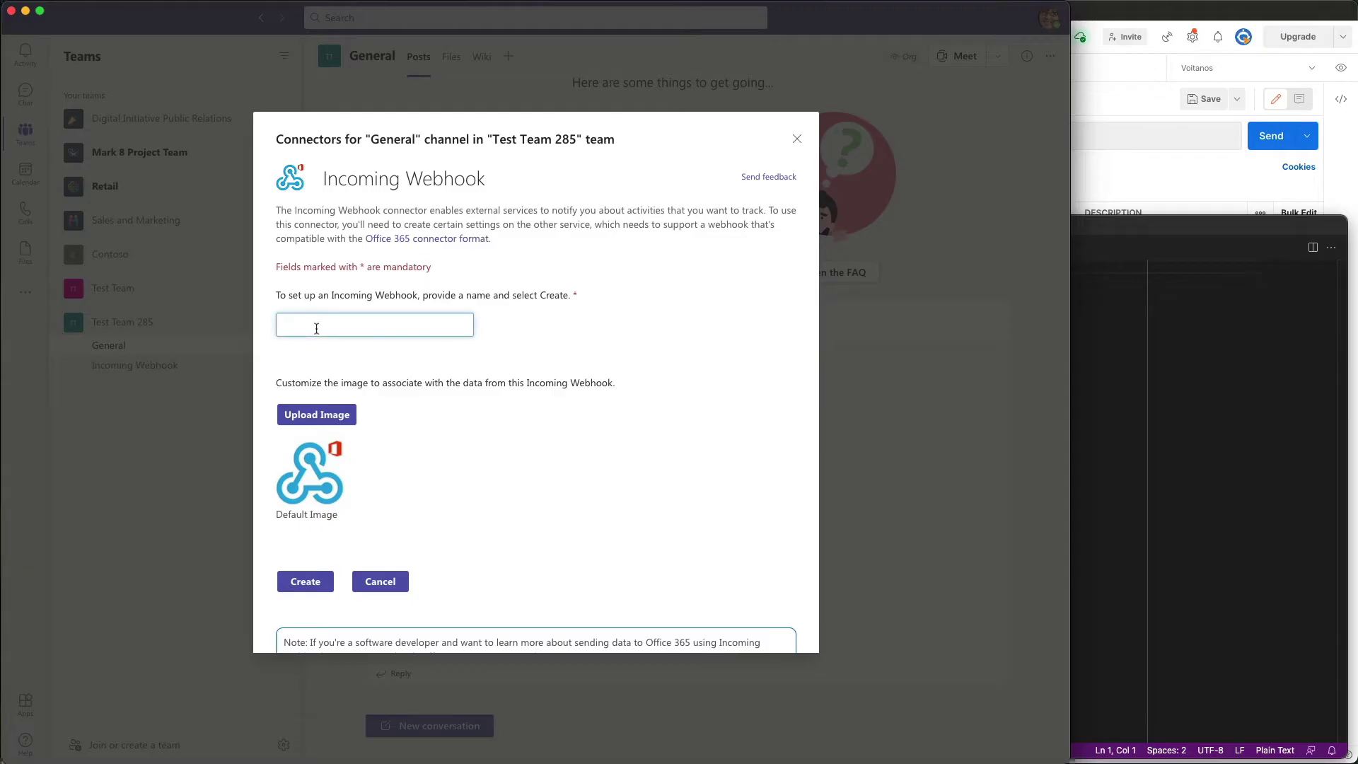
{"action": "type", "text": "Dwarf Pl"}
{"action": "type", "text": "anet Details"}
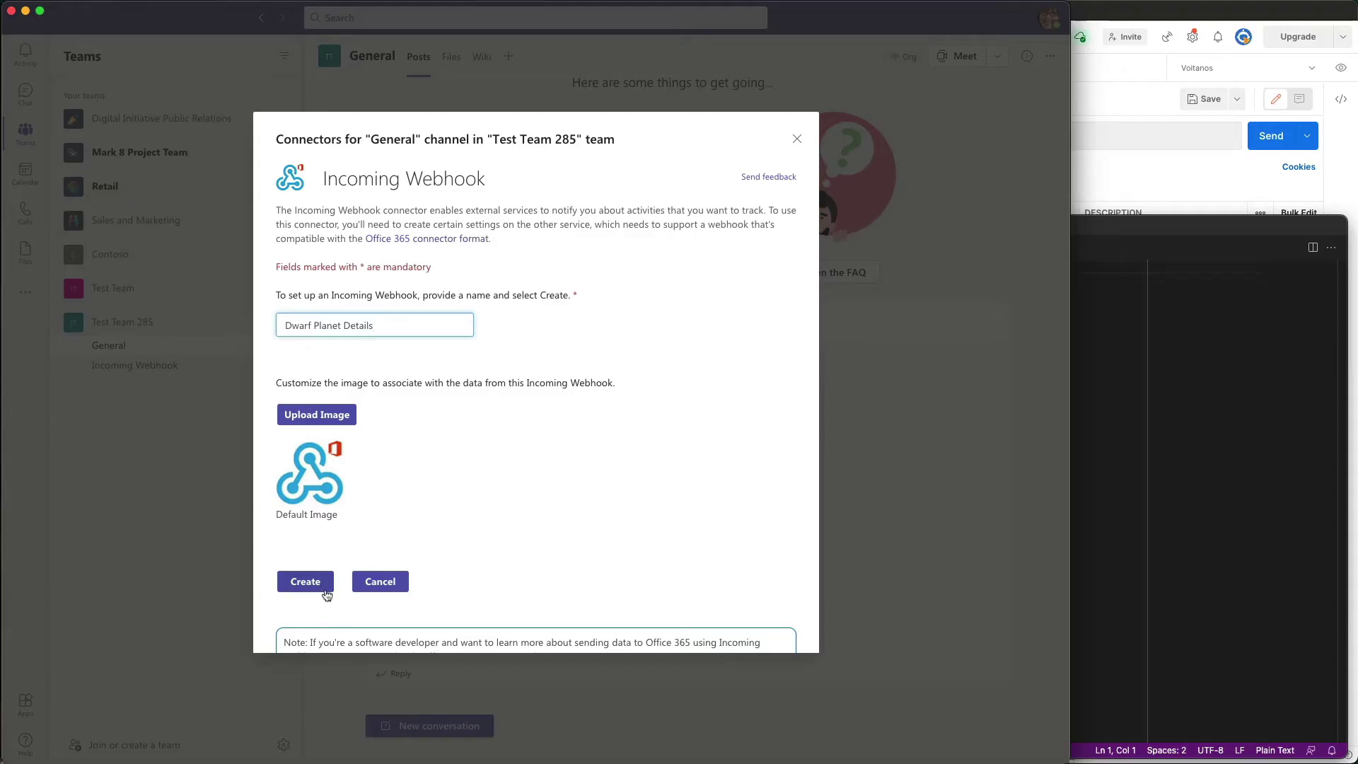
{"action": "left_click", "coordinate": [306, 582]}
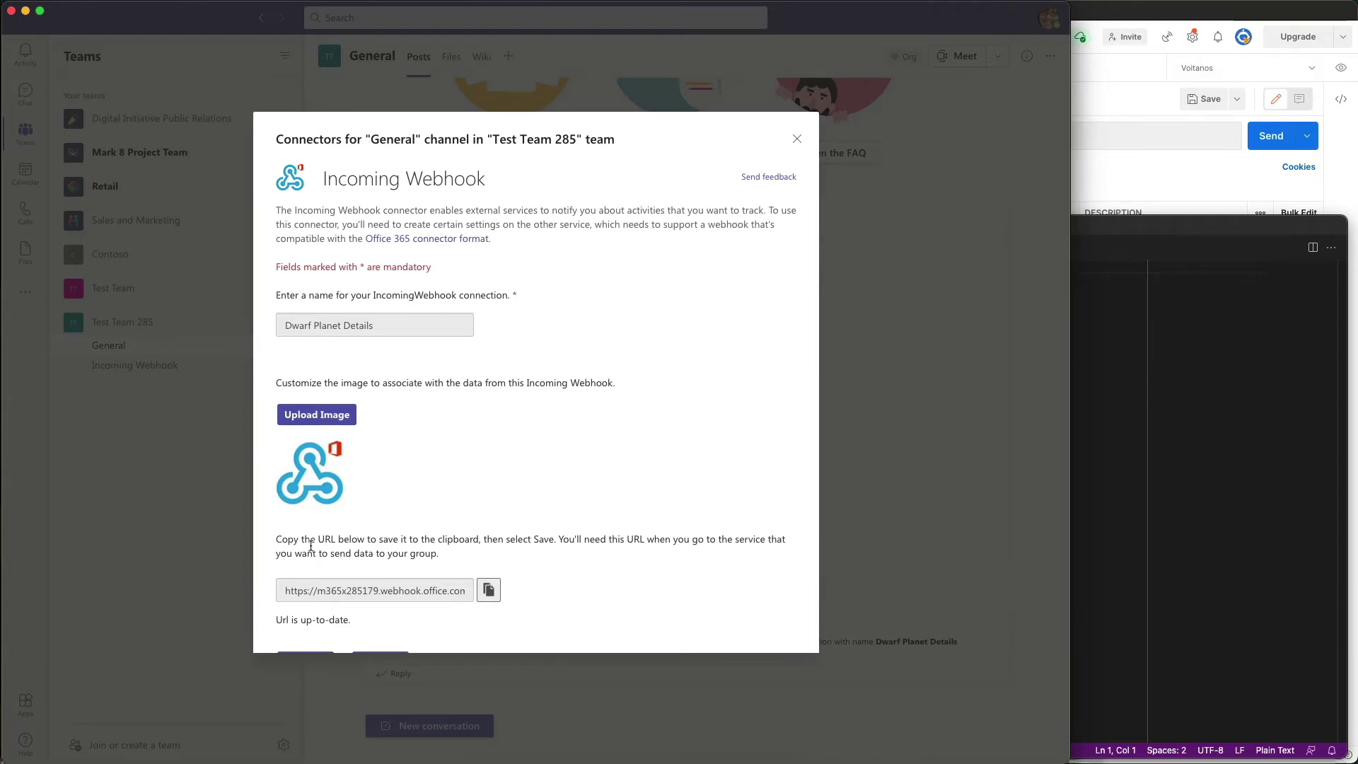
{"action": "left_click", "coordinate": [489, 590]}
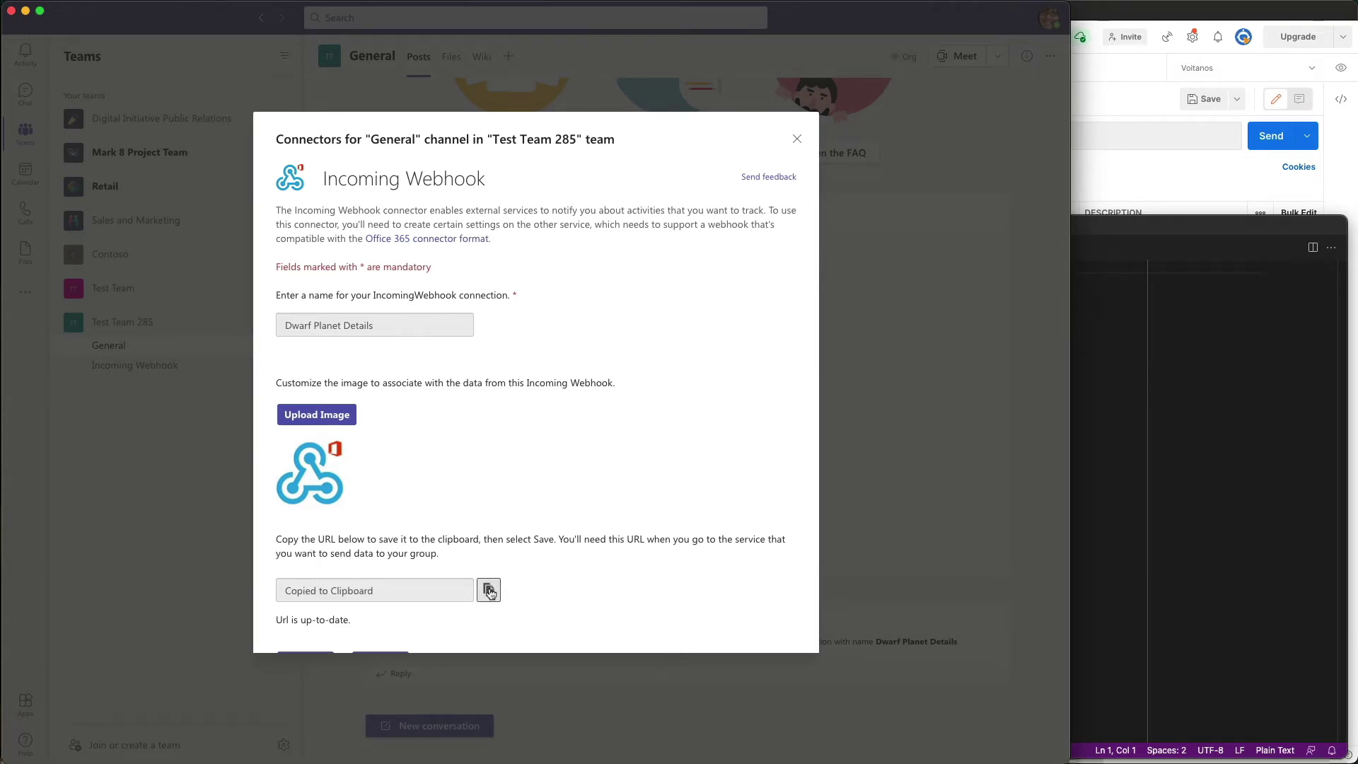
- Paste the webhook URL into an untitled VS Code file and return to the Teams connector dialog
{"action": "left_click", "coordinate": [1104, 394]}
{"action": "key", "text": "super+v"}
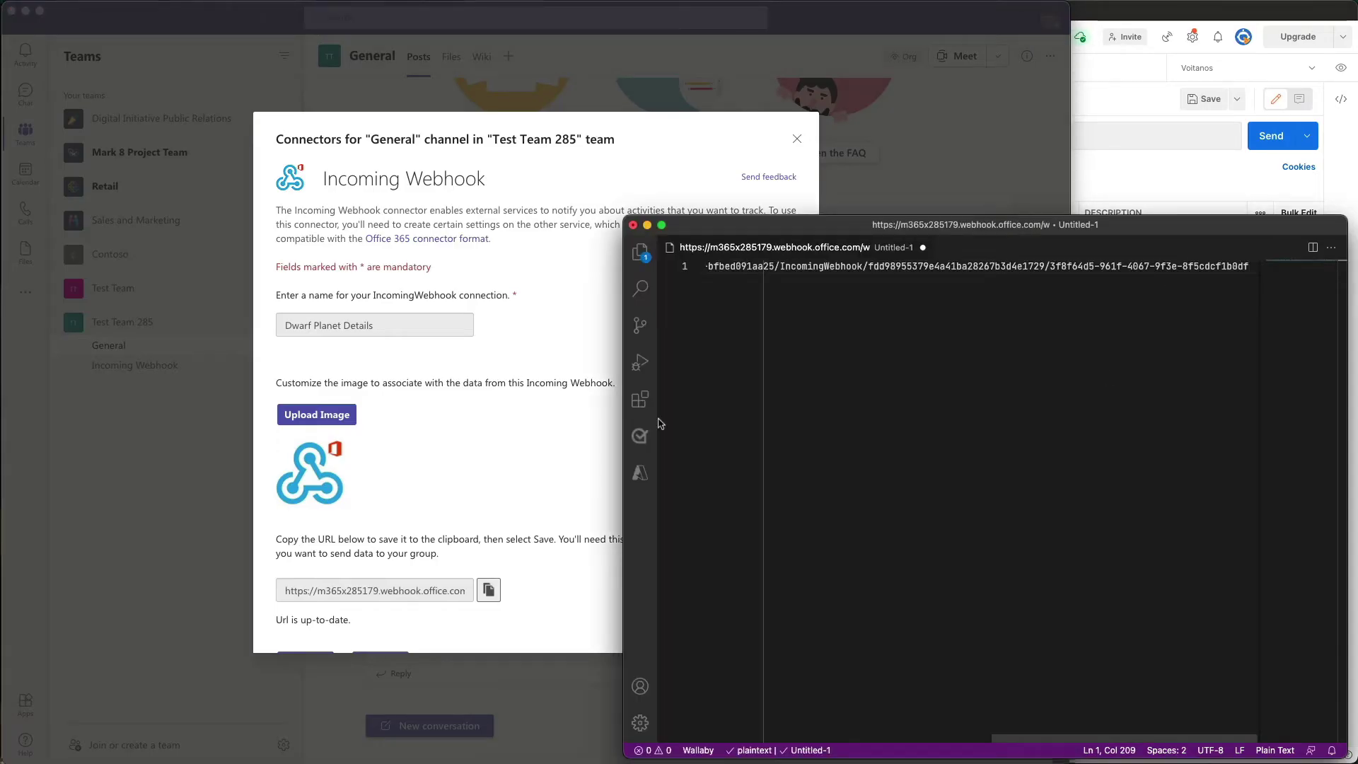
{"action": "key", "text": "super+Left"}
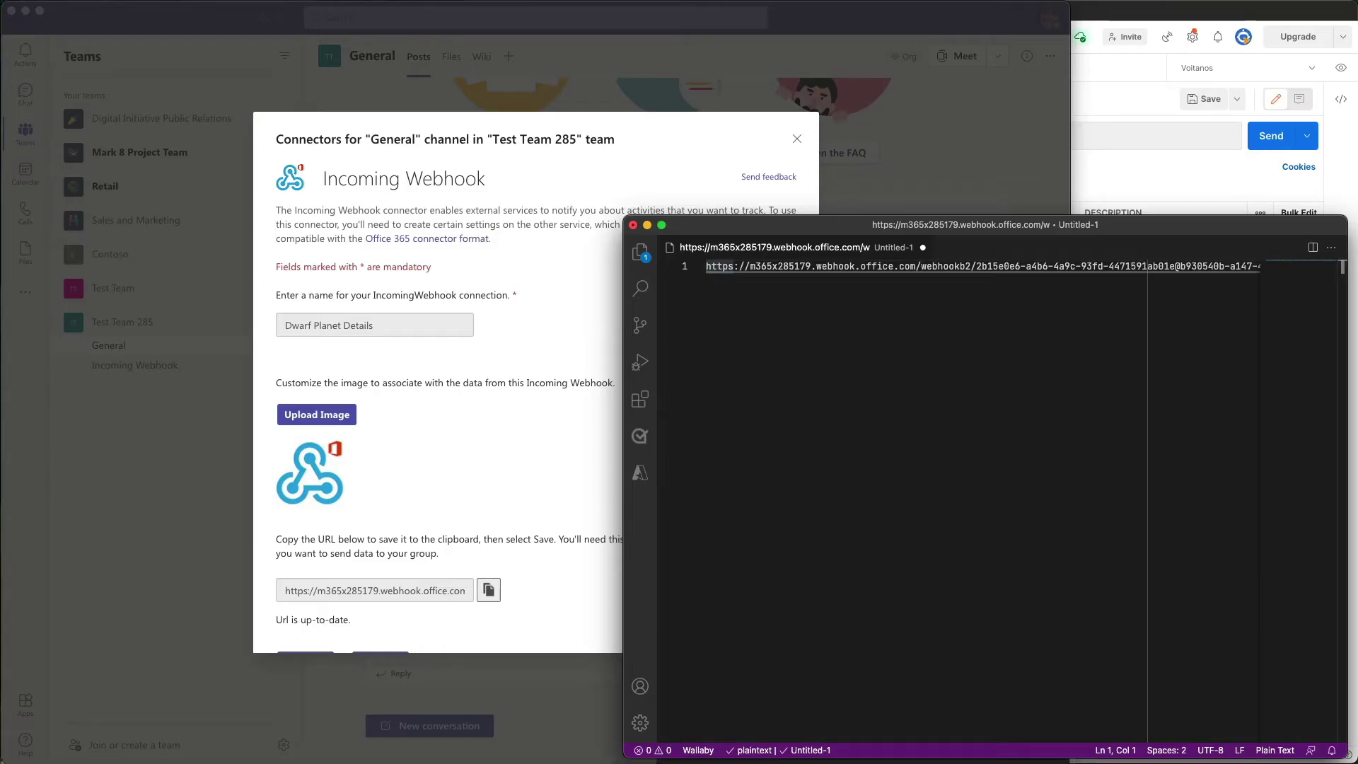
{"action": "left_click", "coordinate": [426, 439]}
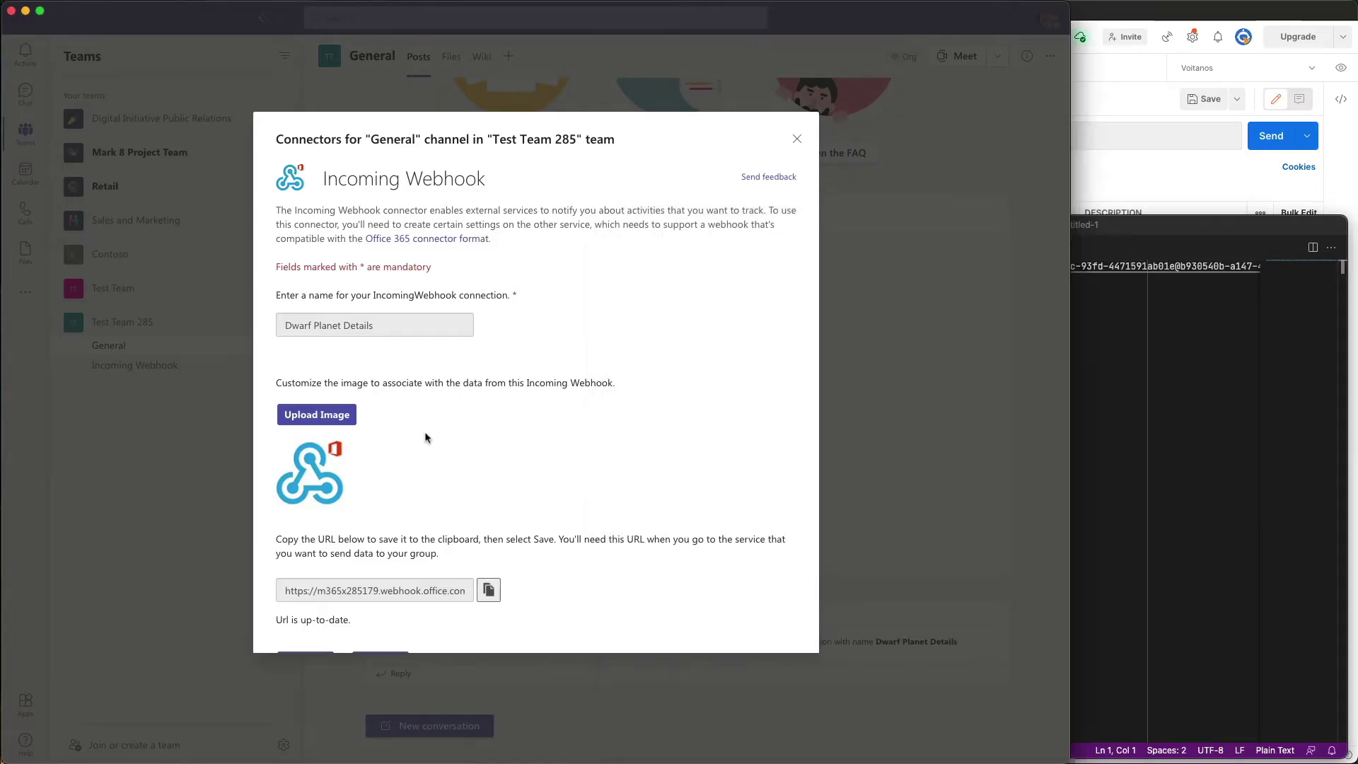
- Close the connector setup, recopy the full webhook URL in VS Code, and switch to Postman
{"action": "left_click", "coordinate": [796, 138]}
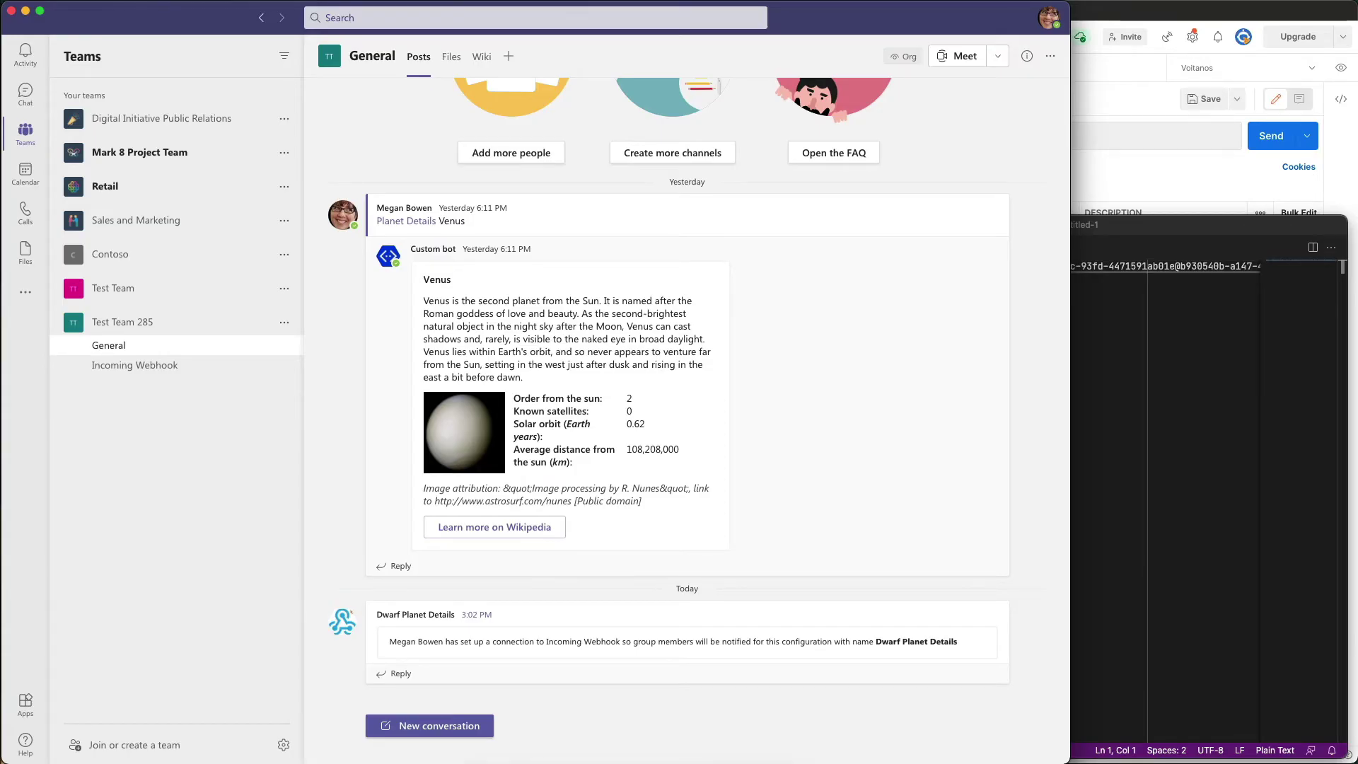
{"action": "left_click", "coordinate": [1081, 308]}
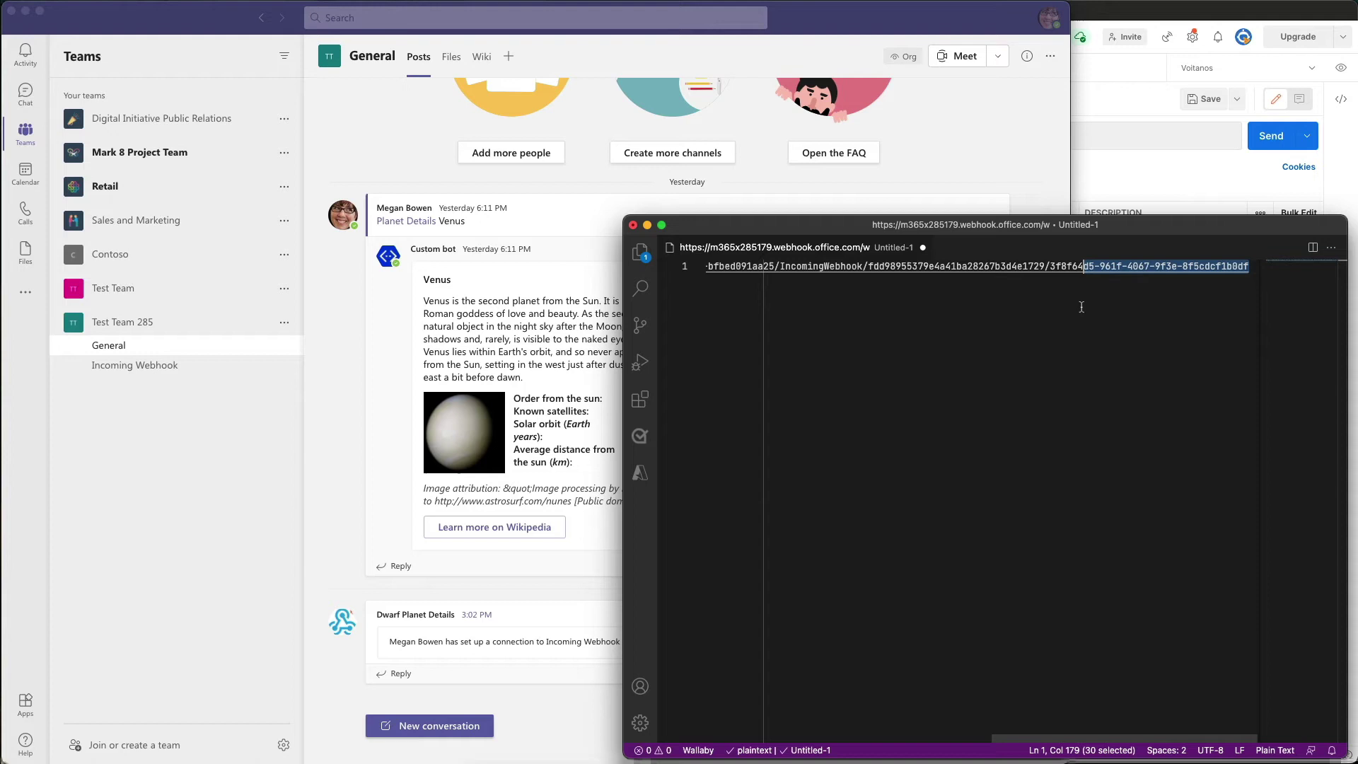
{"action": "key", "text": "super+a"}
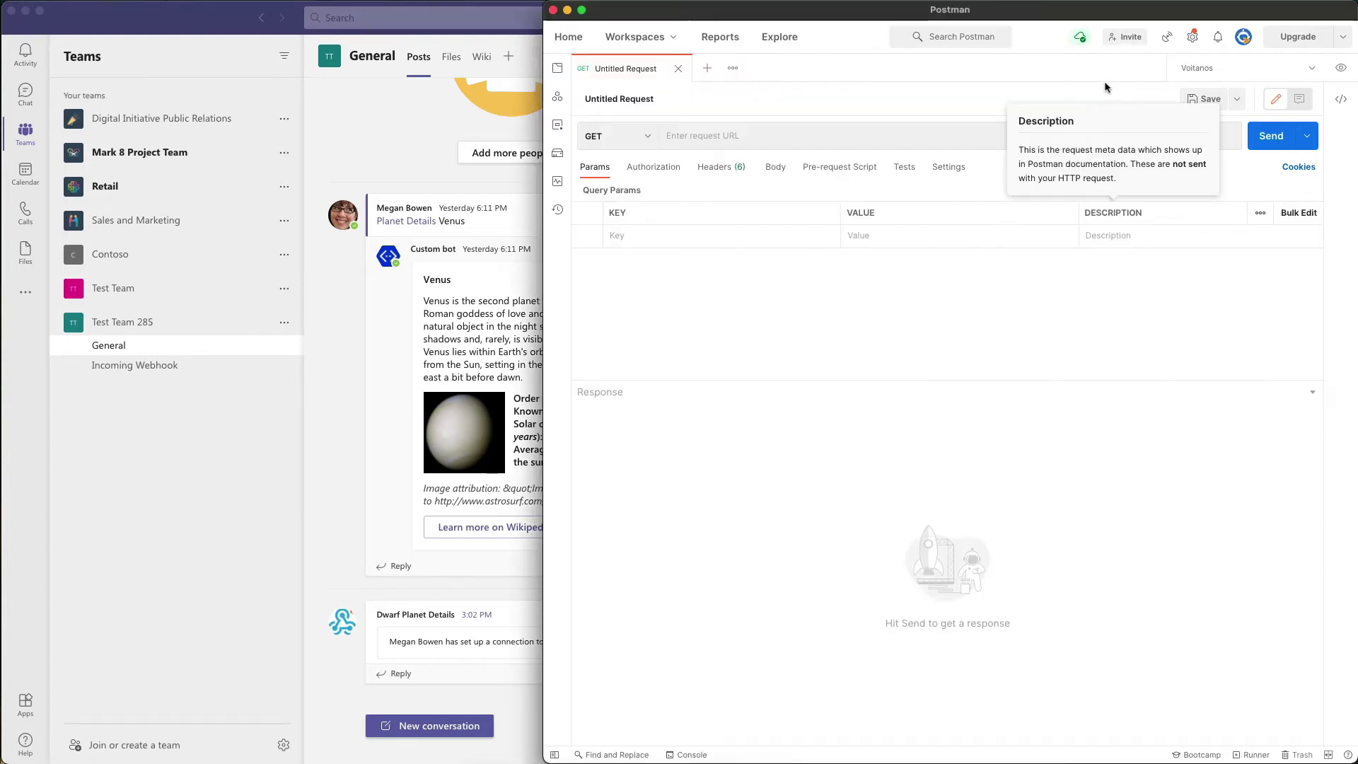
{"action": "left_click", "coordinate": [1119, 83]}
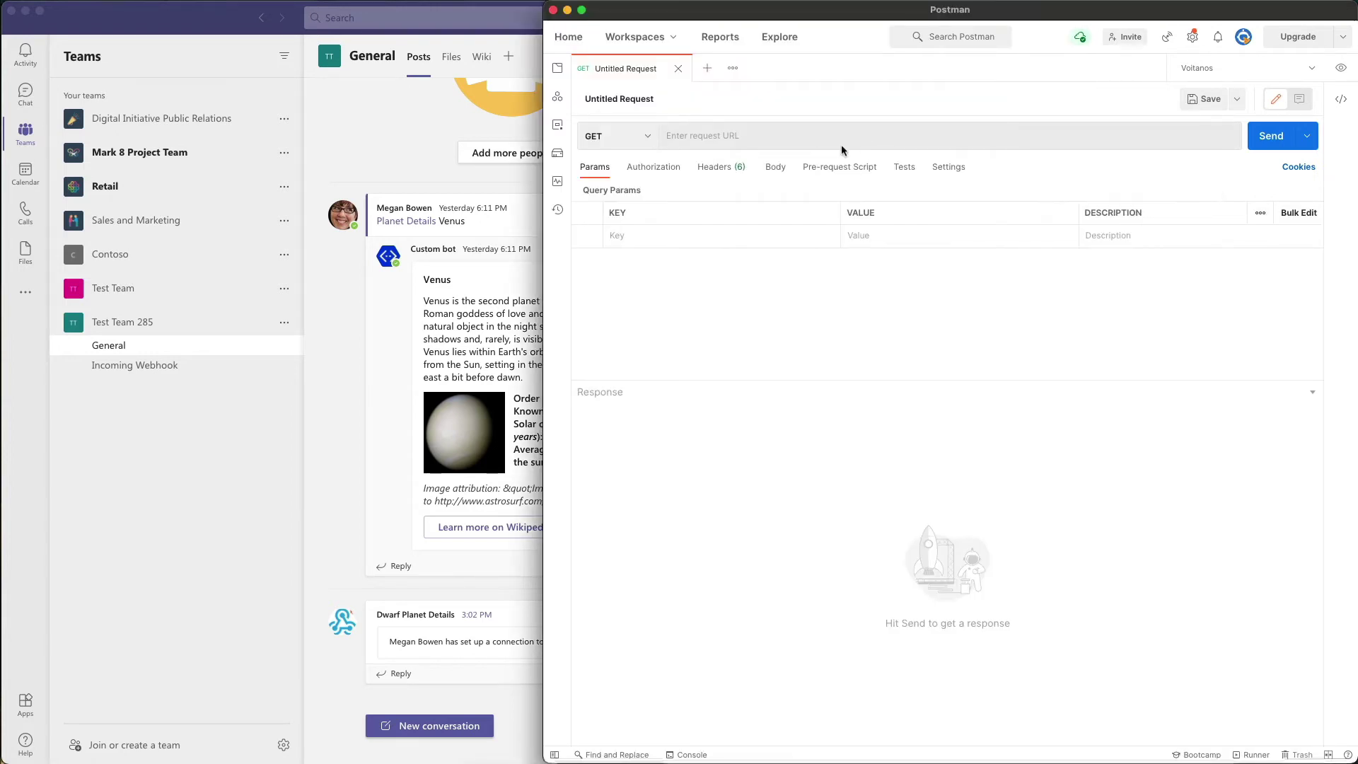
- Make the Postman request a POST to the pasted webhook URL
{"action": "left_click", "coordinate": [637, 136]}
{"action": "left_click", "coordinate": [602, 187]}
{"action": "left_click", "coordinate": [708, 138]}
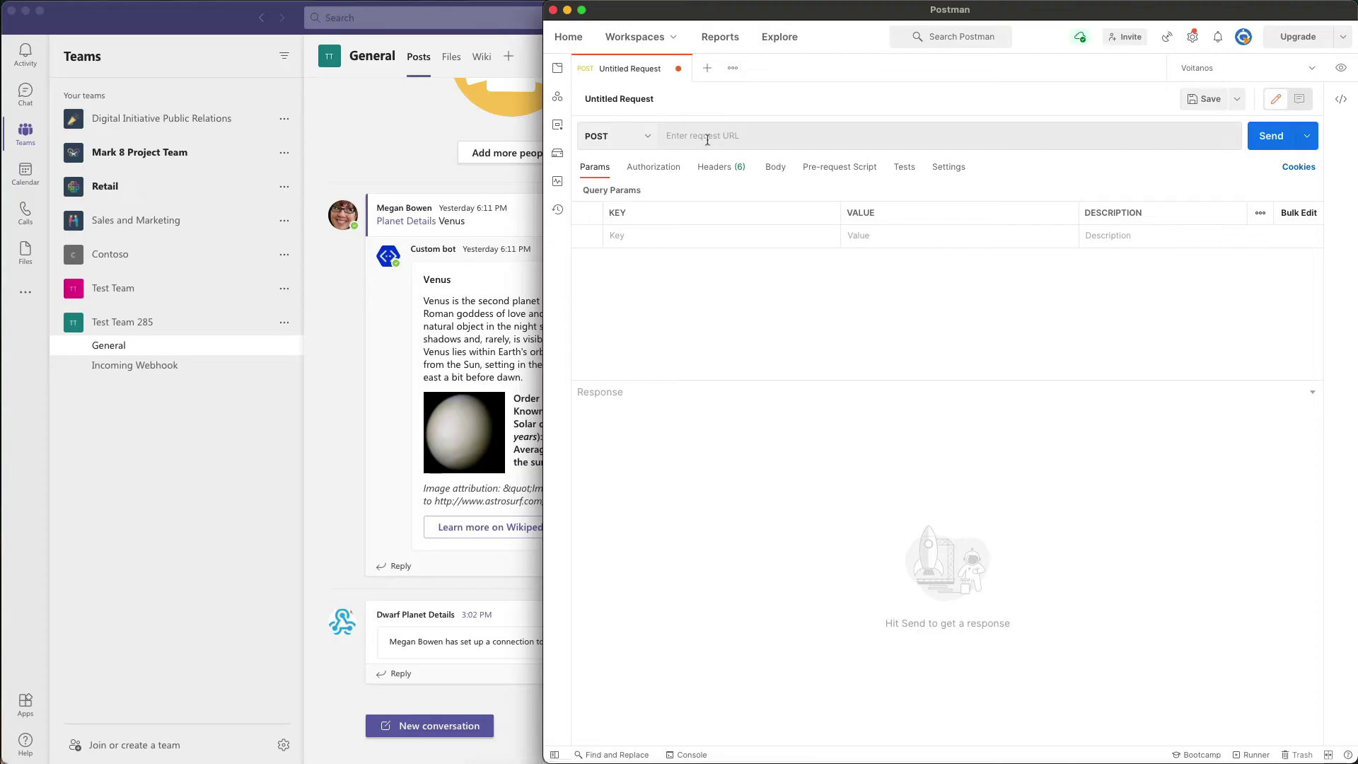
{"action": "key", "text": "super+v"}
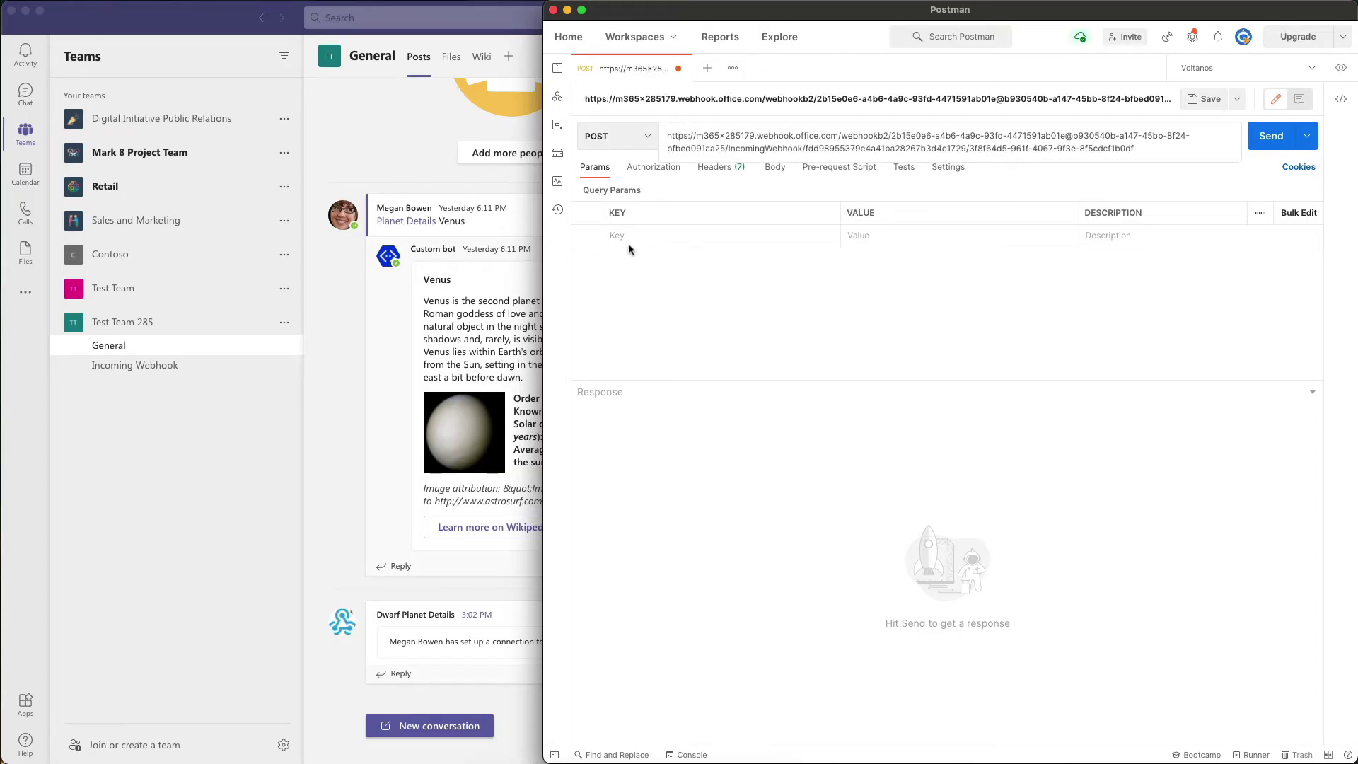
- Add a Content-Type header with the value application/json
{"action": "left_click", "coordinate": [716, 172]}
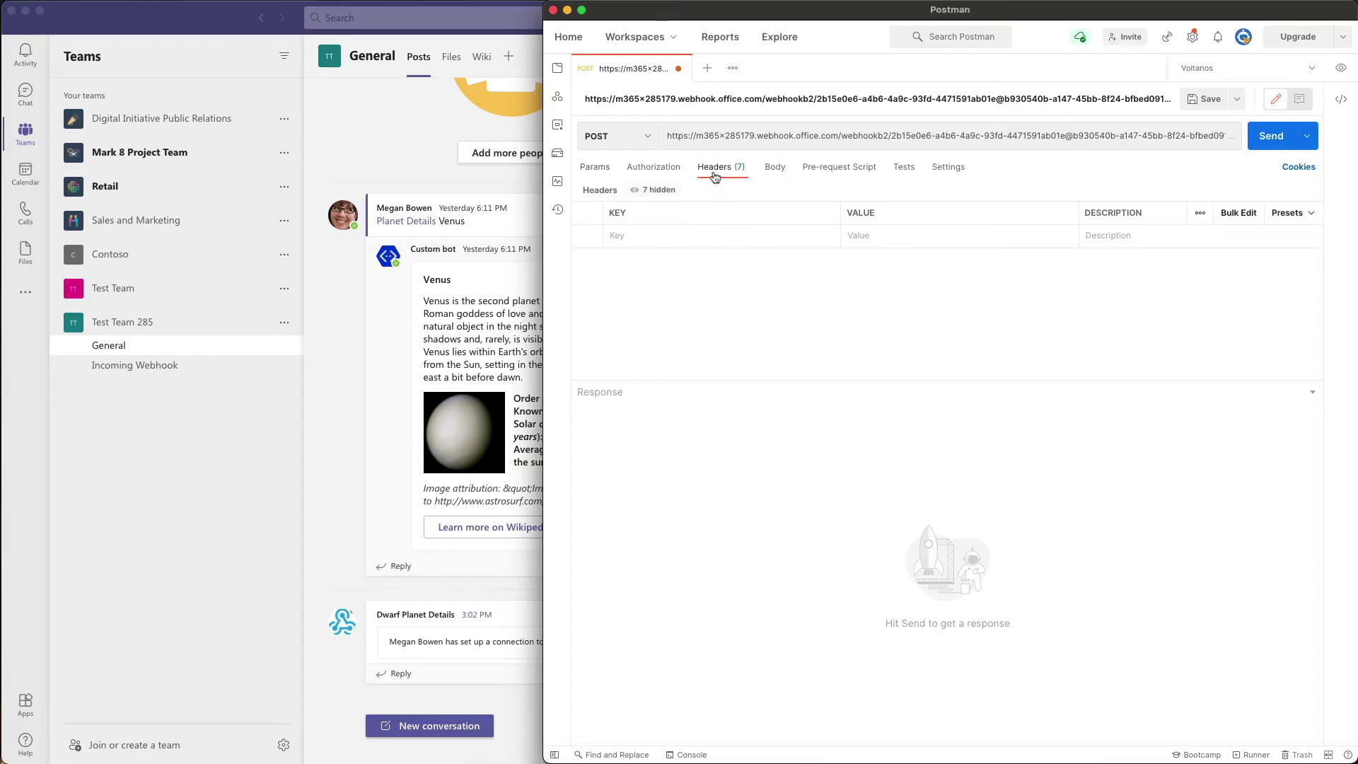
{"action": "left_click", "coordinate": [635, 235]}
{"action": "type", "text": "content-ty"}
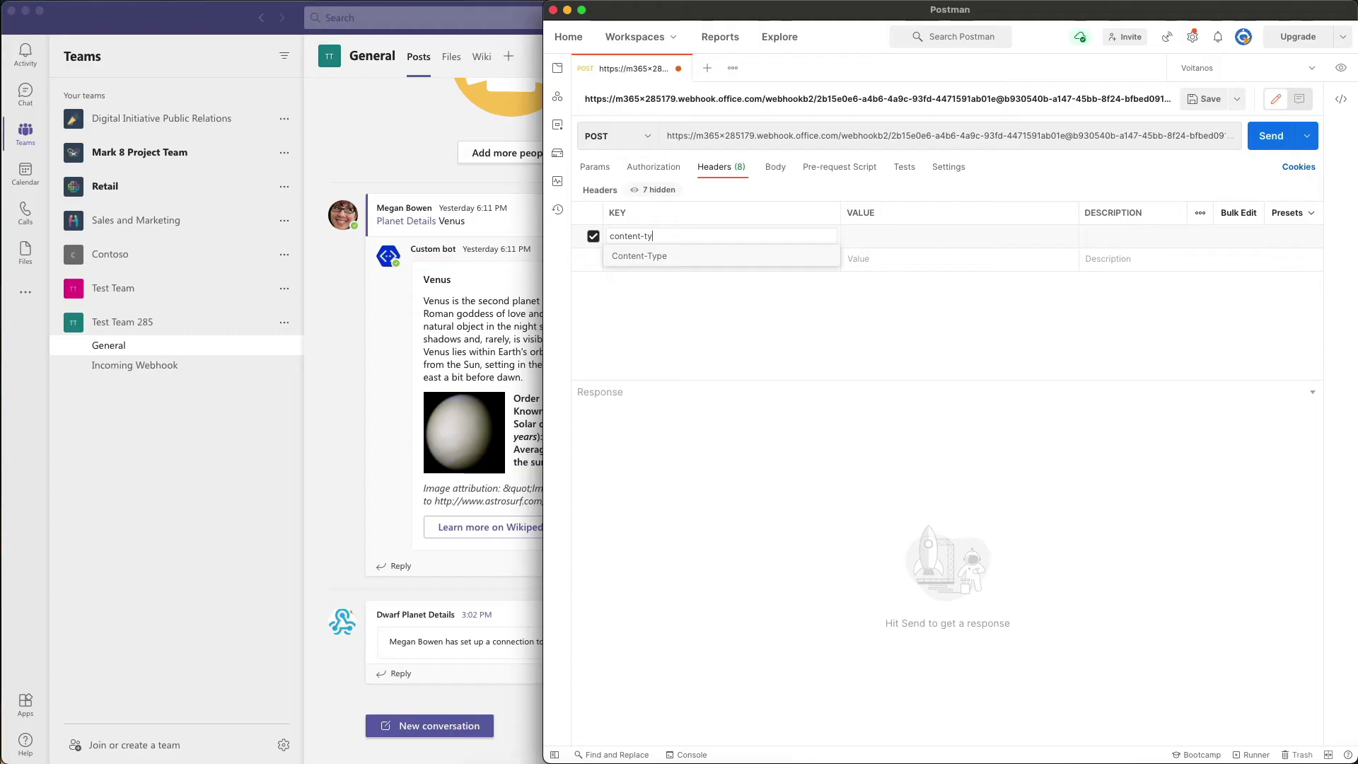
{"action": "left_click", "coordinate": [619, 257]}
{"action": "left_click", "coordinate": [878, 234]}
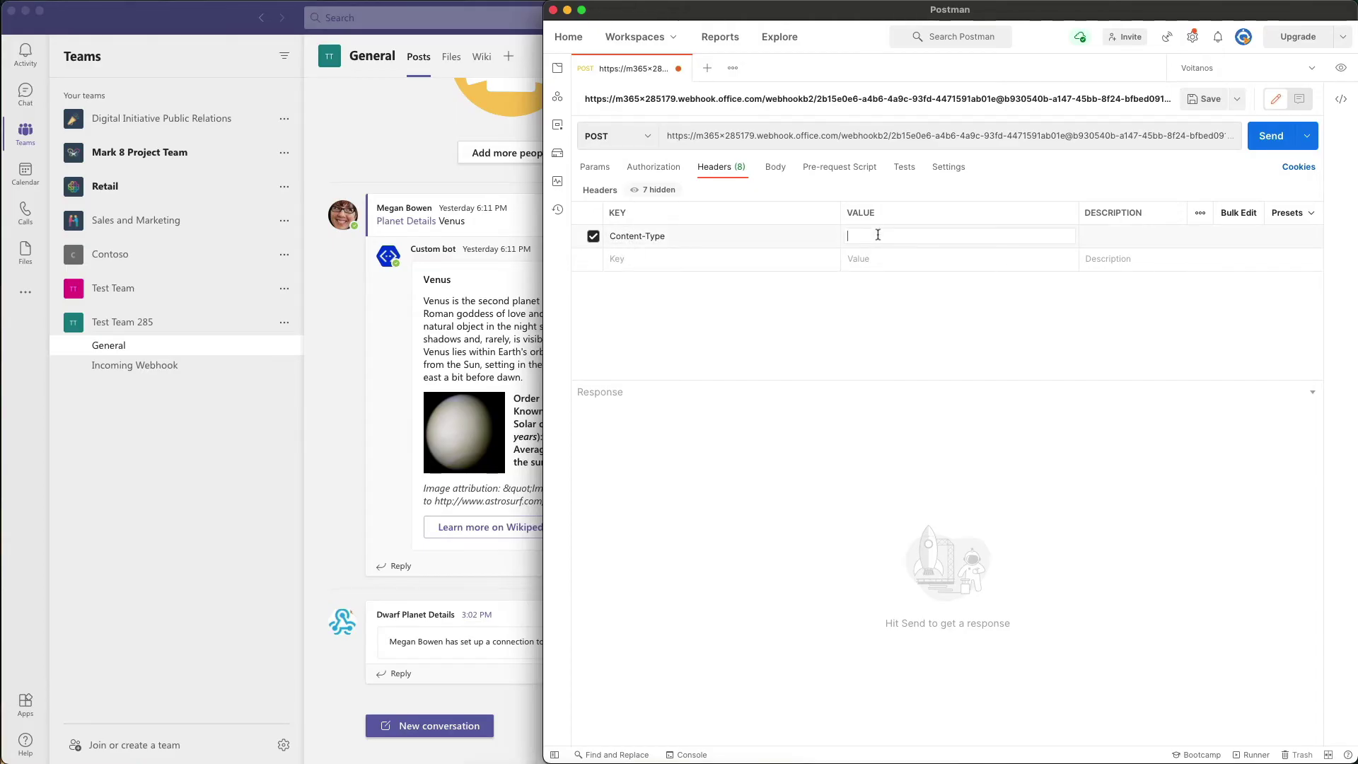
{"action": "type", "text": "application/"}
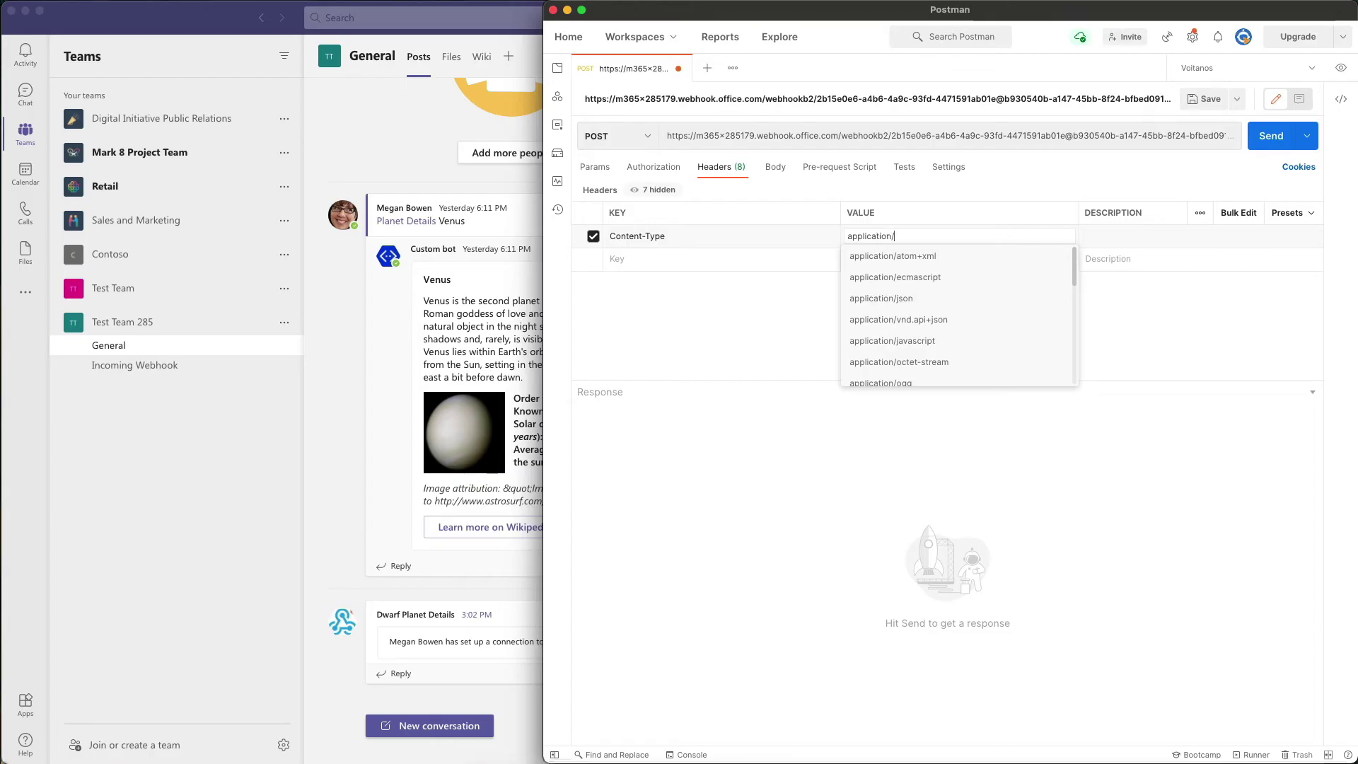
{"action": "type", "text": "jso"}
{"action": "left_click", "coordinate": [880, 256]}
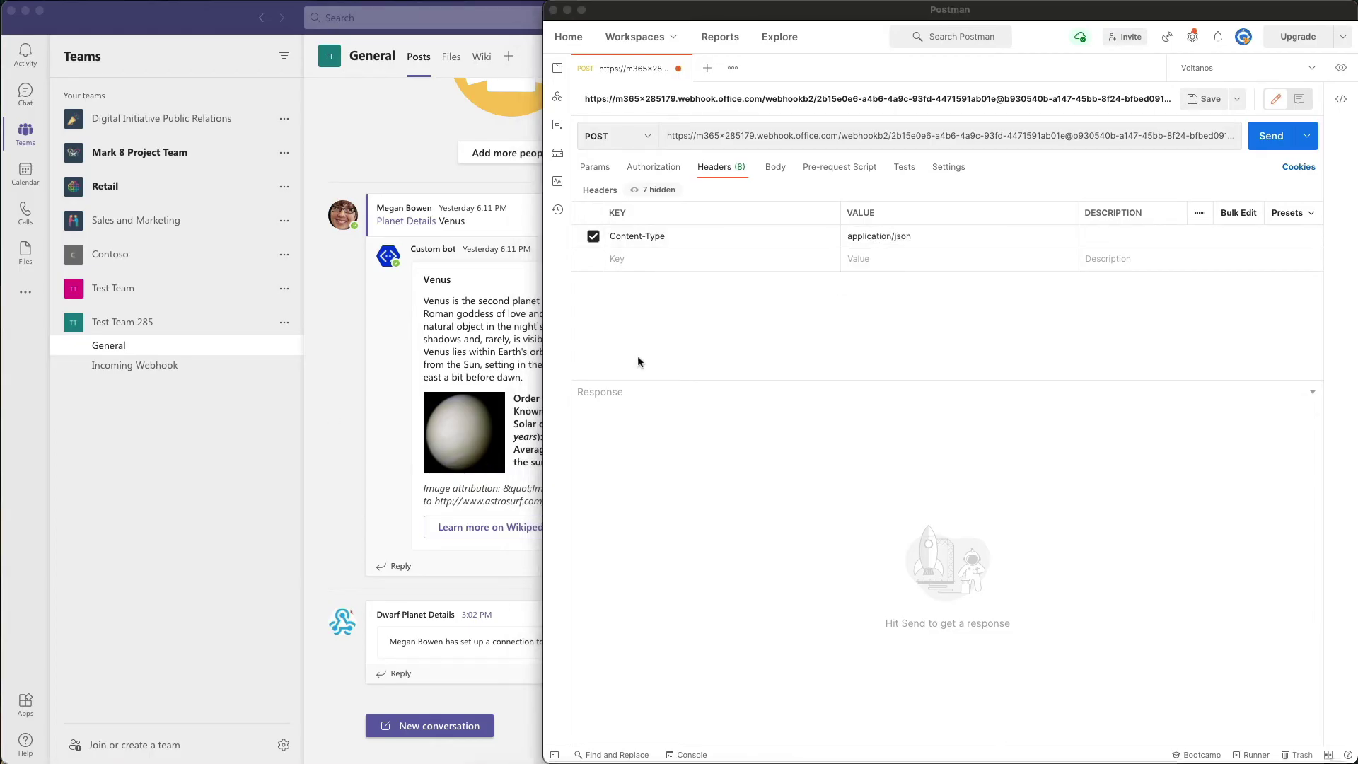
- Set the request body to raw JSON holding the pasted Dwarf planet Pluto MessageCard
{"action": "left_click", "coordinate": [774, 167]}
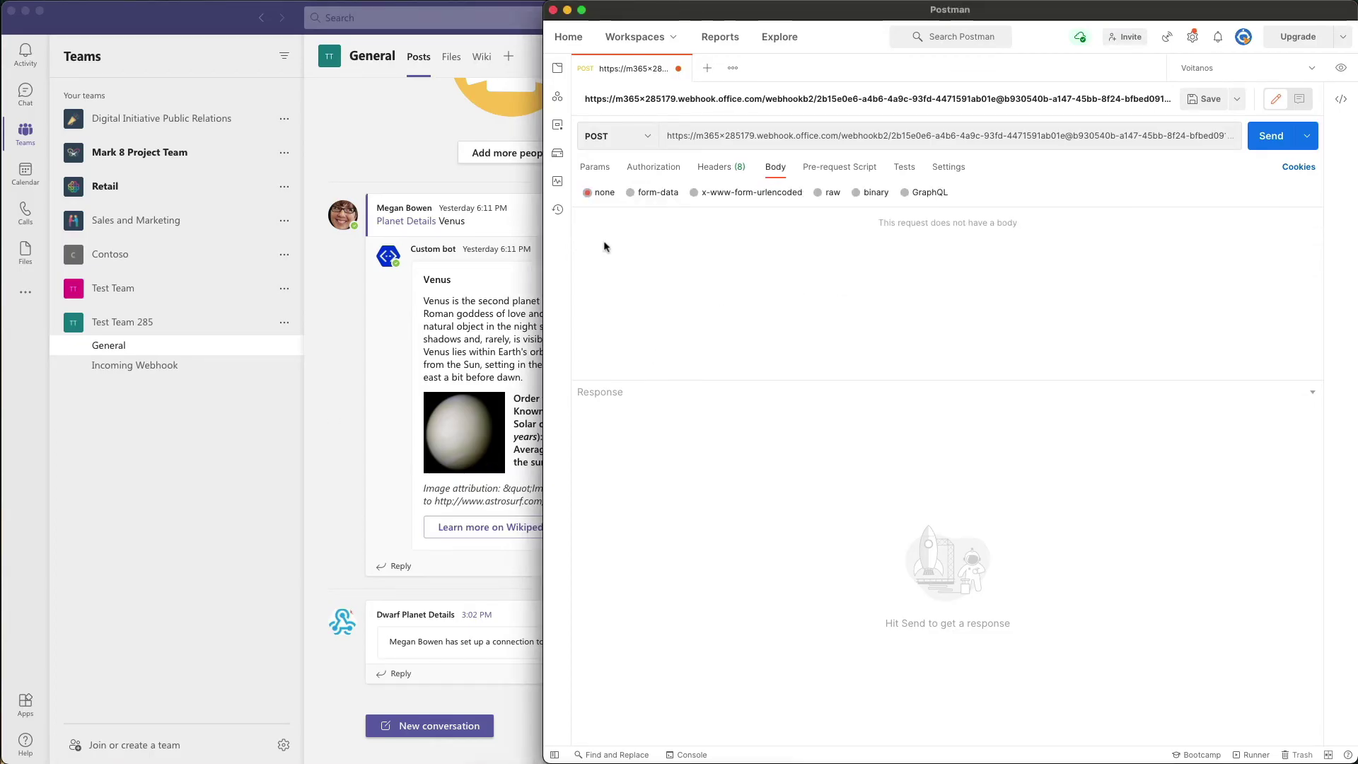
{"action": "left_click", "coordinate": [817, 195]}
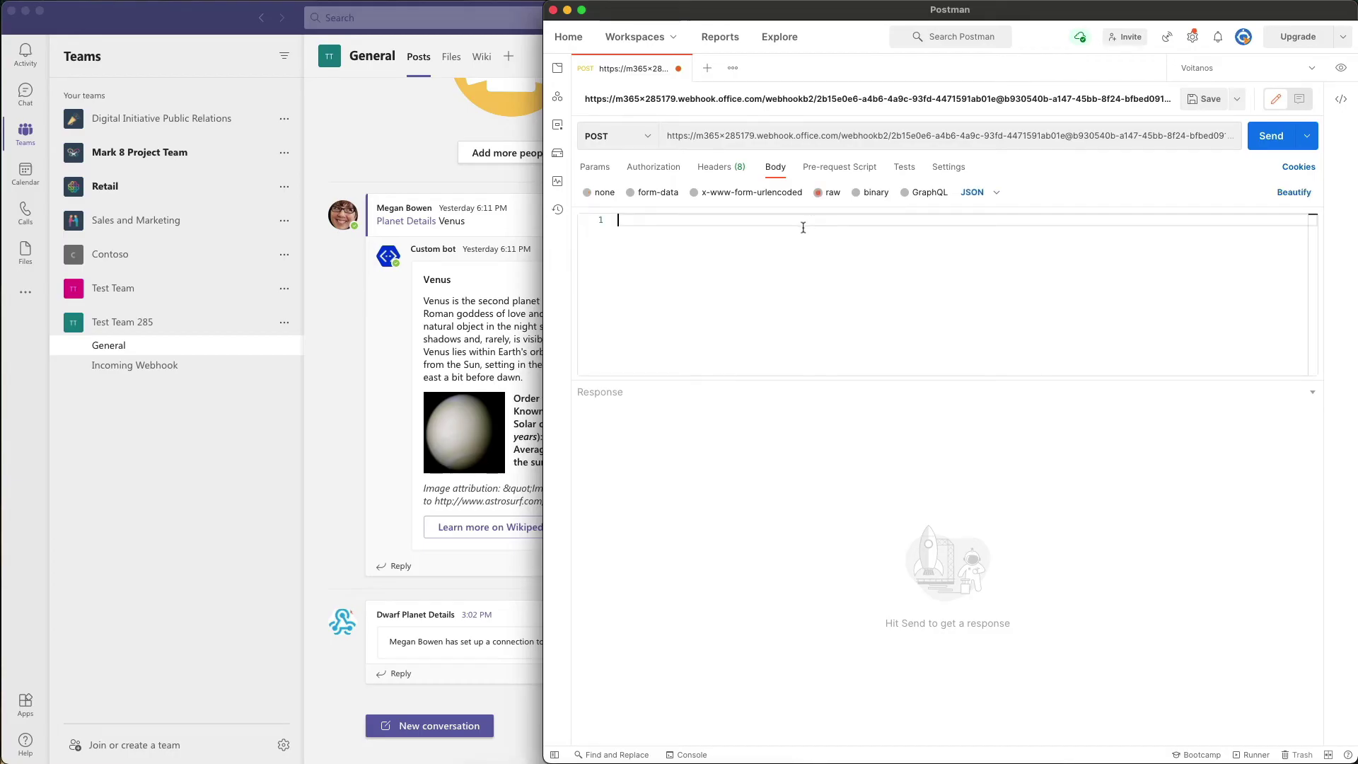
{"action": "key", "text": "super+v"}
{"action": "scroll", "coordinate": [811, 251], "scroll_direction": "up", "scroll_amount": 5}
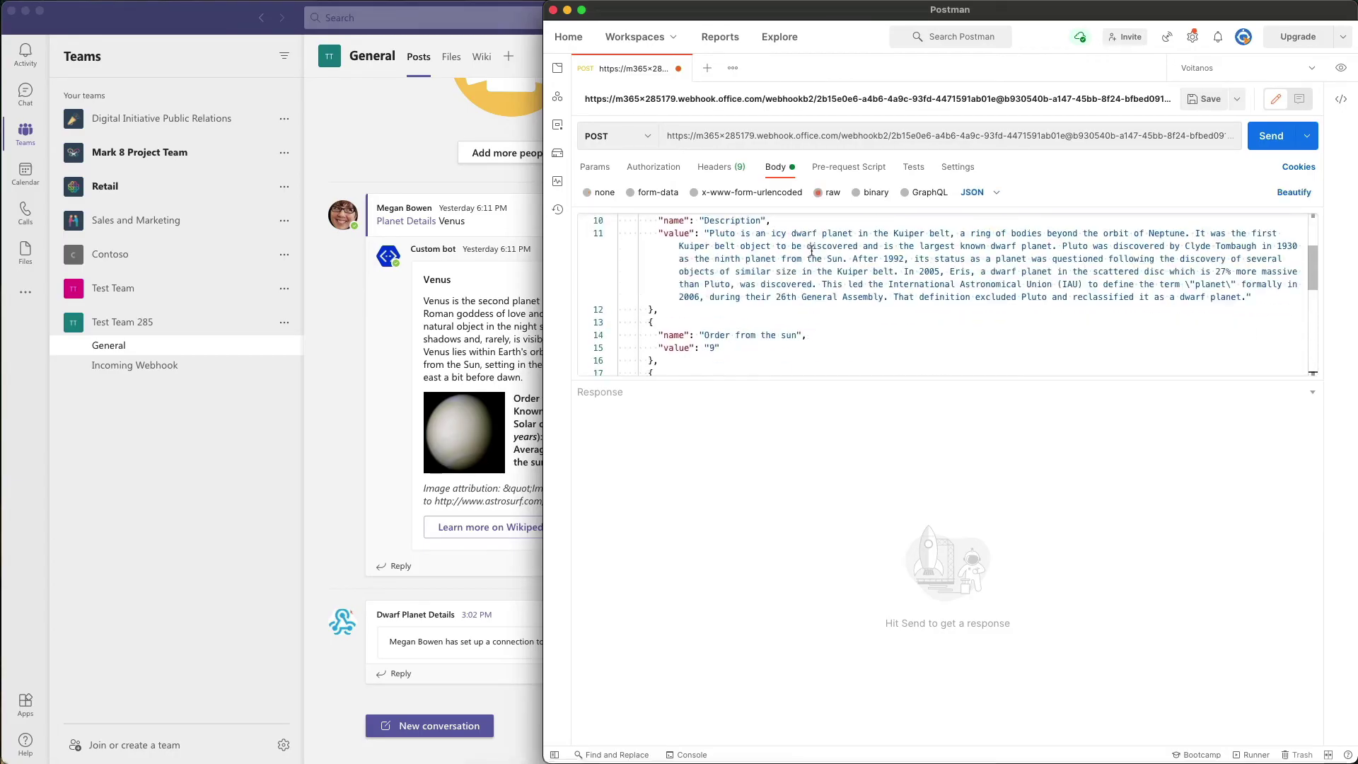
{"action": "scroll", "coordinate": [811, 250], "scroll_direction": "up", "scroll_amount": 5}
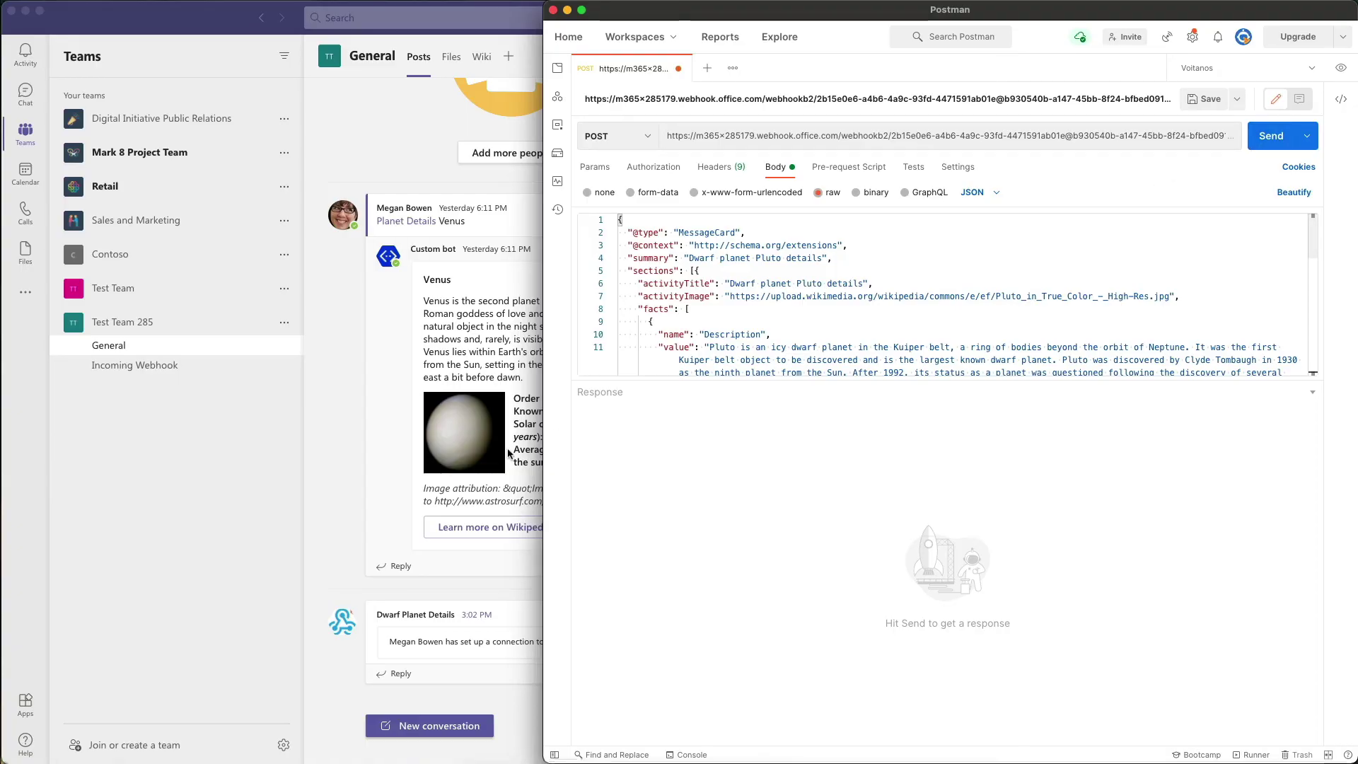
- Send the POST request and view the Pluto details card in the General channel
{"action": "left_click", "coordinate": [1265, 142]}
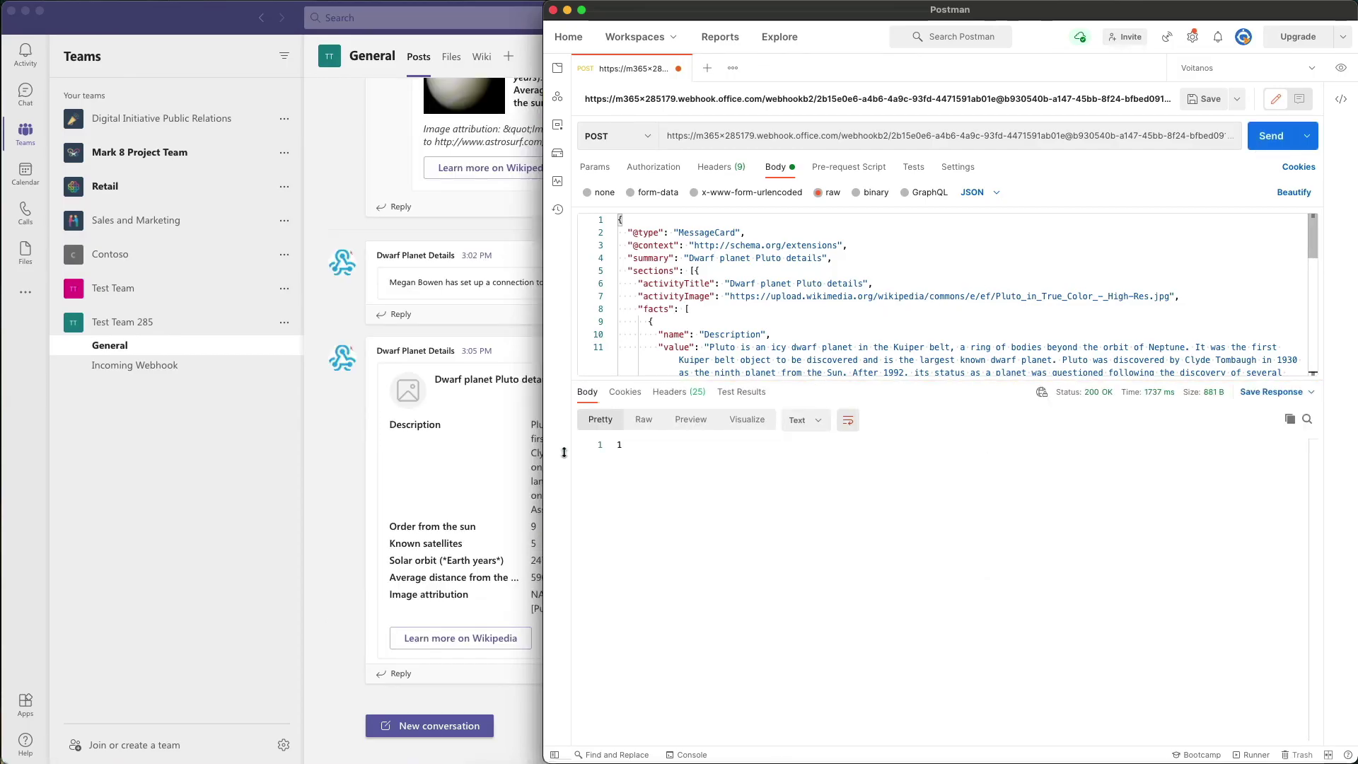
{"action": "left_click", "coordinate": [541, 525]}
{"action": "mouse_move", "coordinate": [686, 510]}
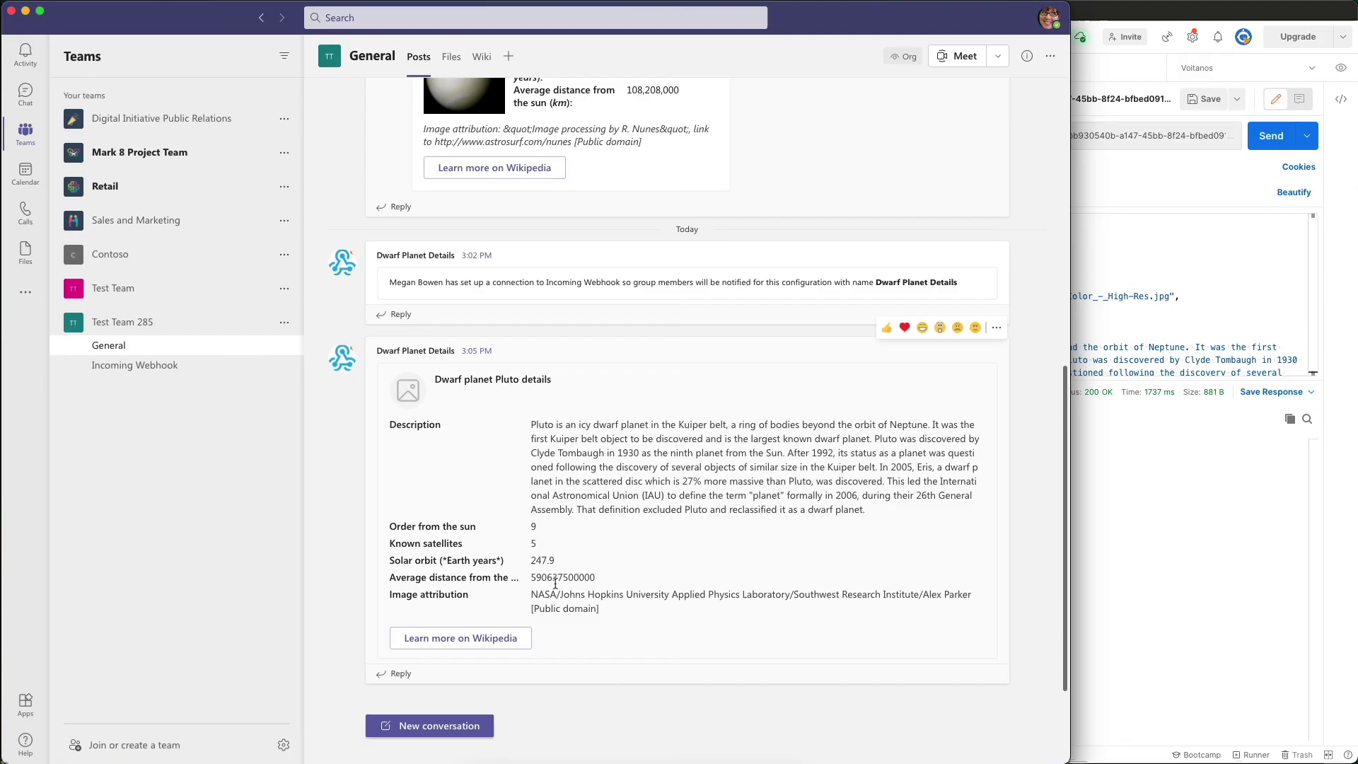
{"action": "left_click_drag", "start_coordinate": [460, 384], "coordinate": [577, 491]}
{"action": "left_click", "coordinate": [577, 489]}
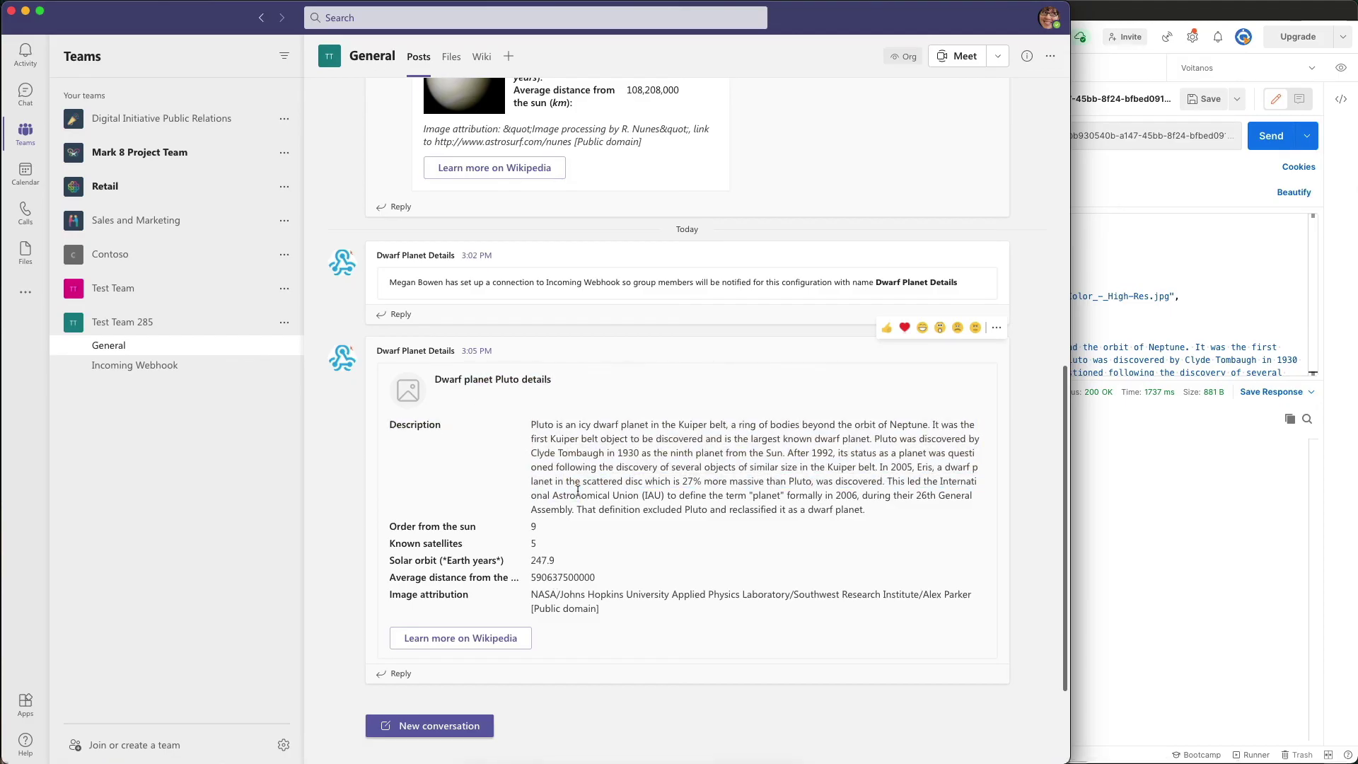